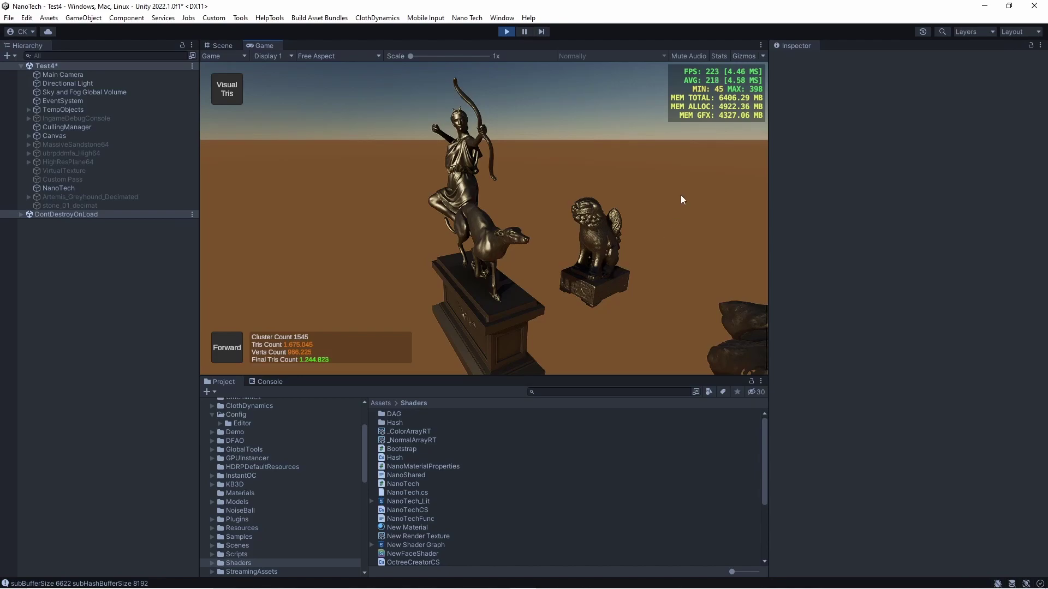
# - Show cluster wireframes over the statues and rotate Artemis_Greyhound_Decimated on Y to 375.08
pyautogui.click(743, 57)
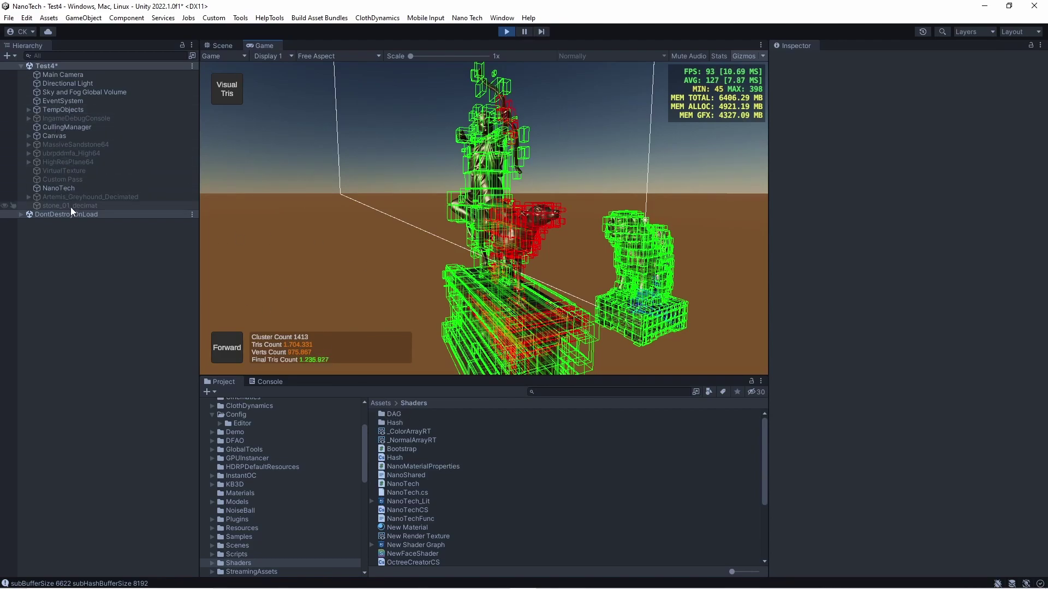
pyautogui.click(157, 197)
pyautogui.moveTo(937, 112); pyautogui.dragTo(624, 295)
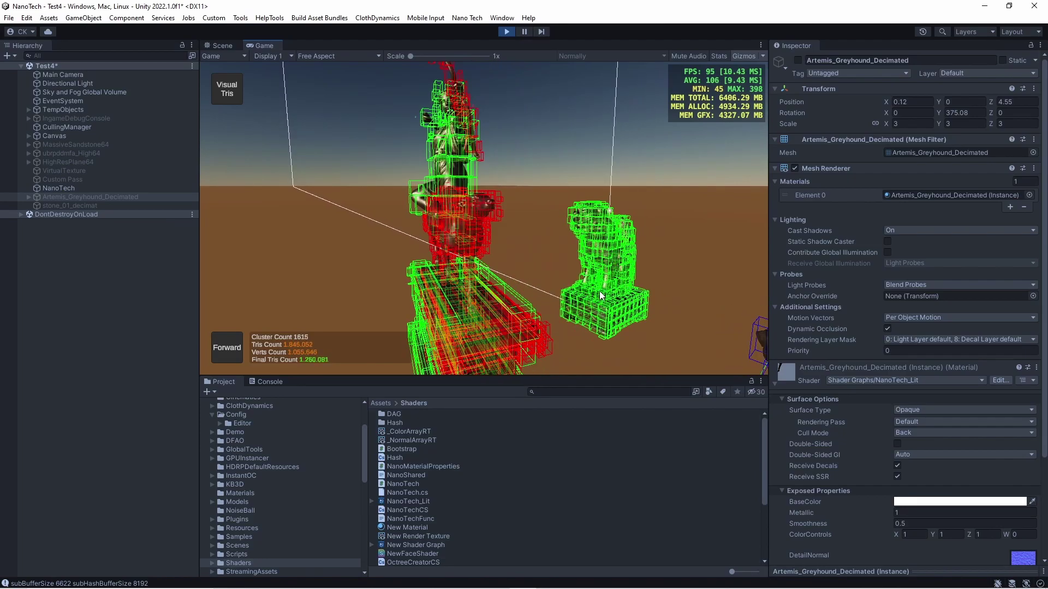
# - Hide and then re-show the Gizmos cluster wireframe overlay in the running Game view
pyautogui.click(739, 58)
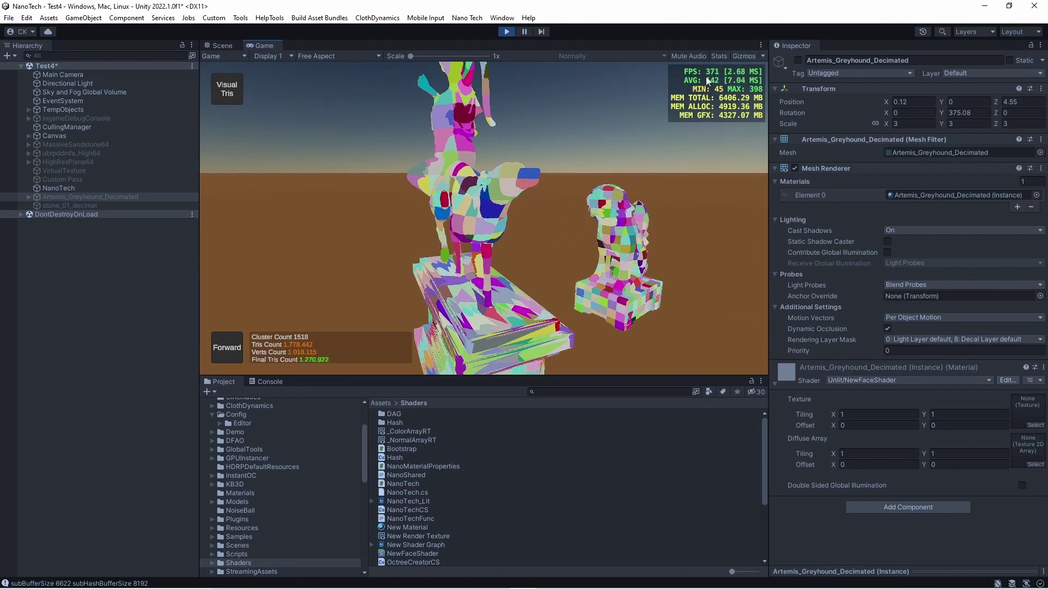
pyautogui.click(746, 55)
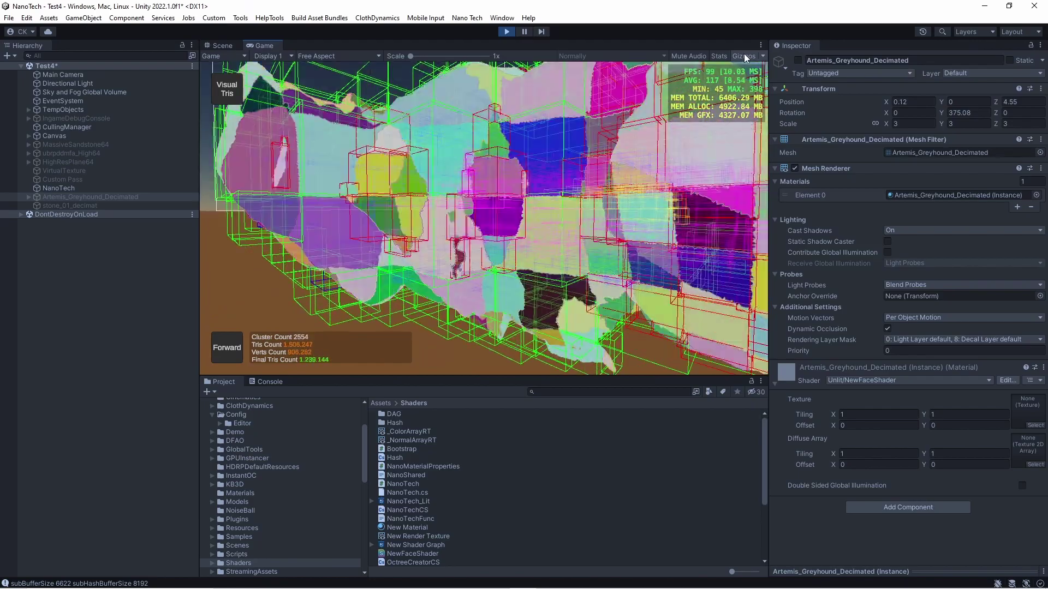
# - Hide the wireframe overlay, restore shaded statue rendering, and orbit the Scene view camera
pyautogui.click(735, 55)
pyautogui.click(231, 92)
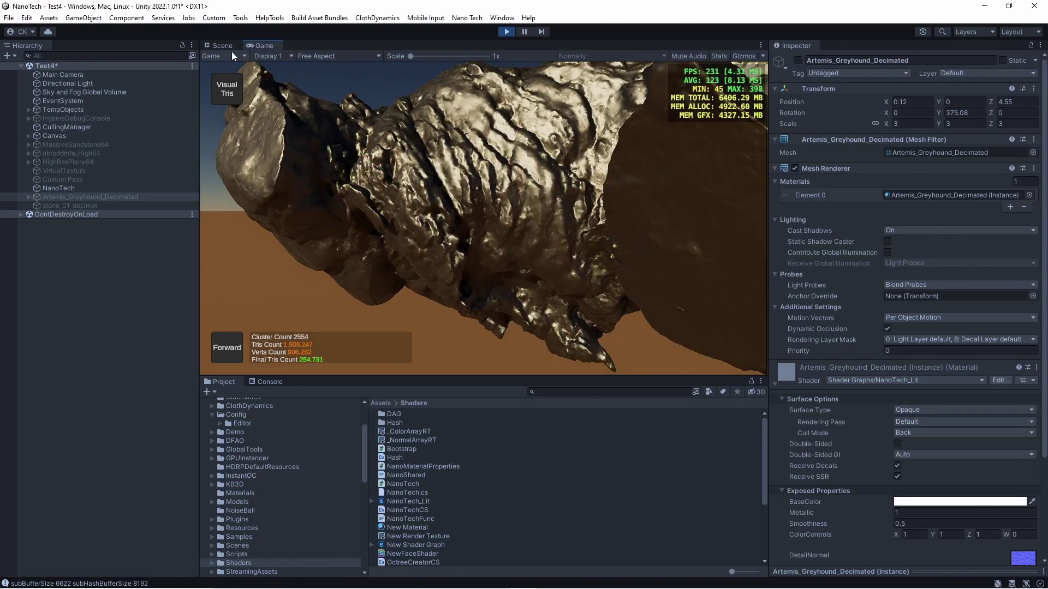
pyautogui.click(217, 46)
pyautogui.keyDown('alt'); pyautogui.moveTo(295, 114); pyautogui.dragTo(539, 235); pyautogui.keyUp('alt')
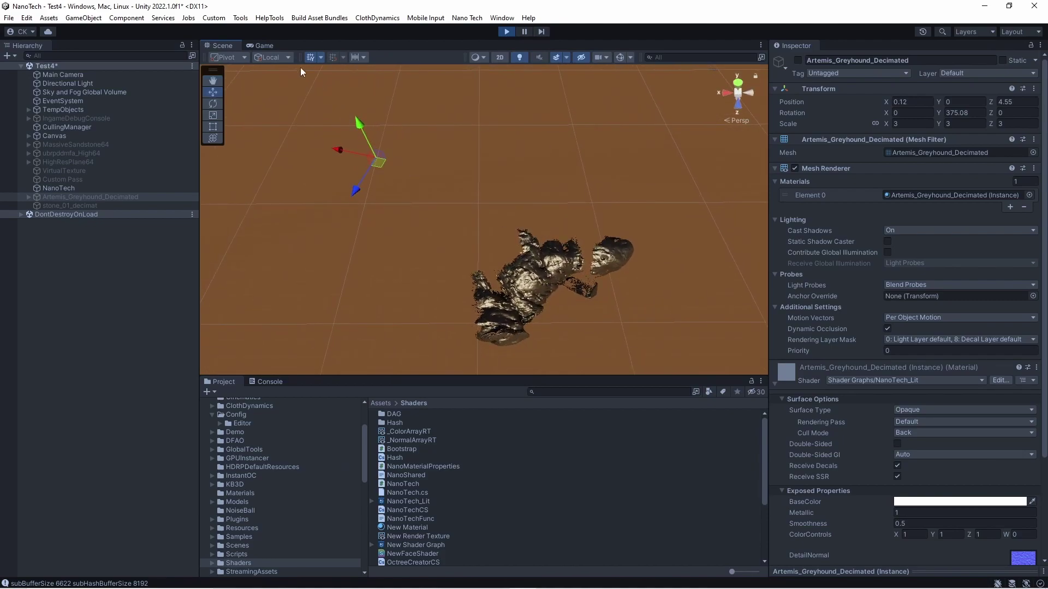
pyautogui.click(266, 47)
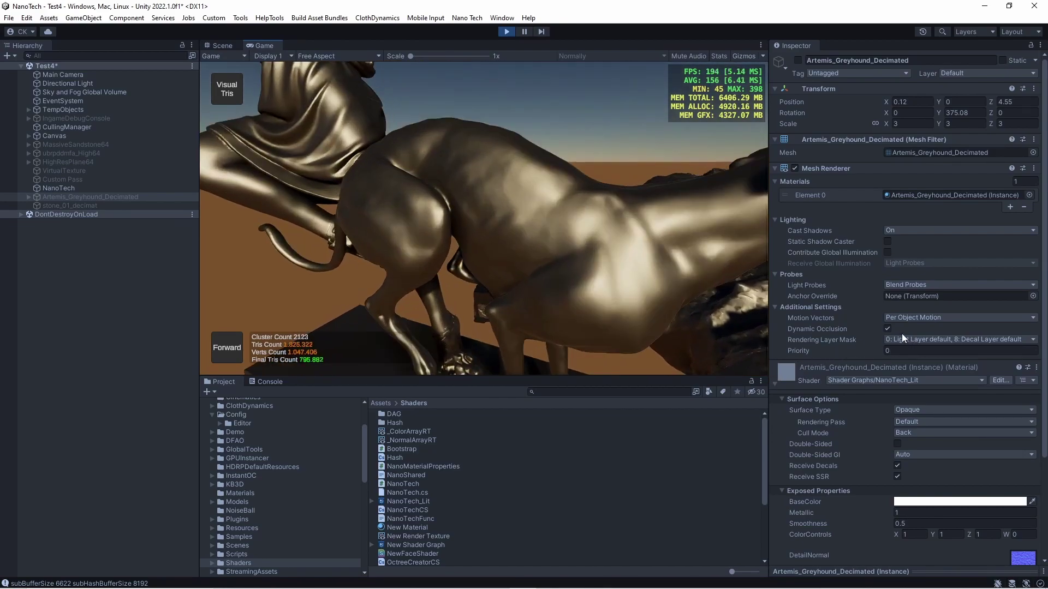
# - Move the Scene camera closer to the statue and dock the Game view beside the Scene view
pyautogui.click(225, 47)
pyautogui.moveTo(401, 162); pyautogui.dragTo(614, 143, button='right')
pyautogui.moveTo(259, 46); pyautogui.dragTo(647, 248)
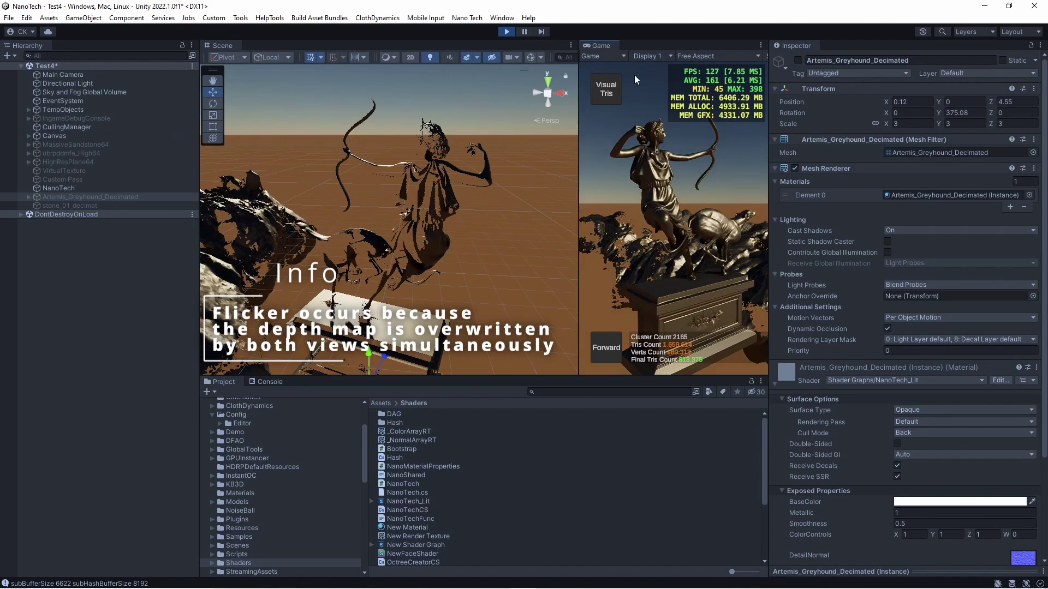
# - Re-dock the Game view as a tab next to Scene and orbit the scene toward the statues
pyautogui.moveTo(603, 46); pyautogui.dragTo(290, 43)
pyautogui.click(222, 46)
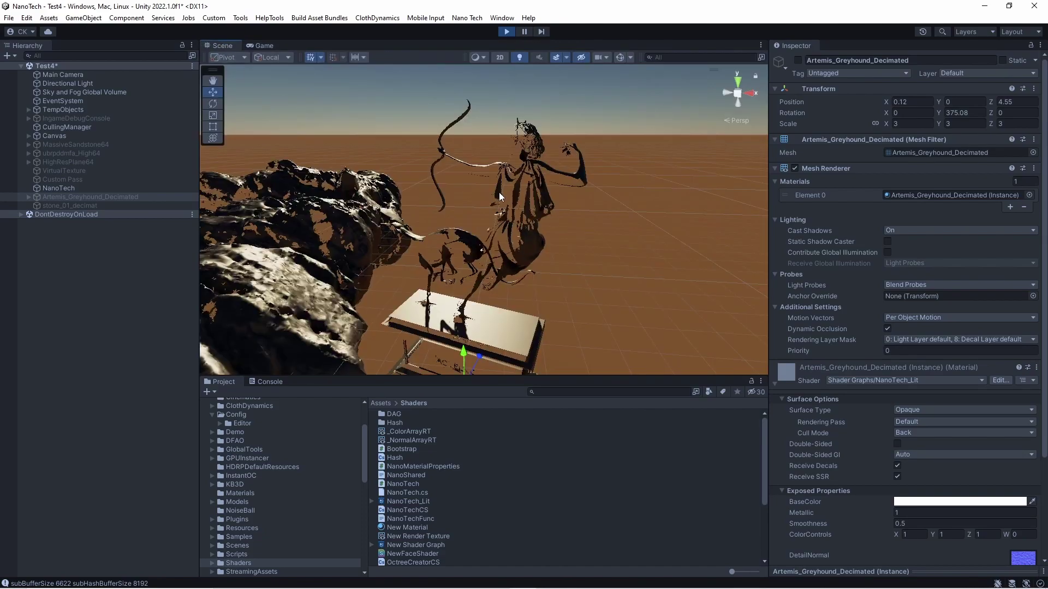
pyautogui.click(264, 46)
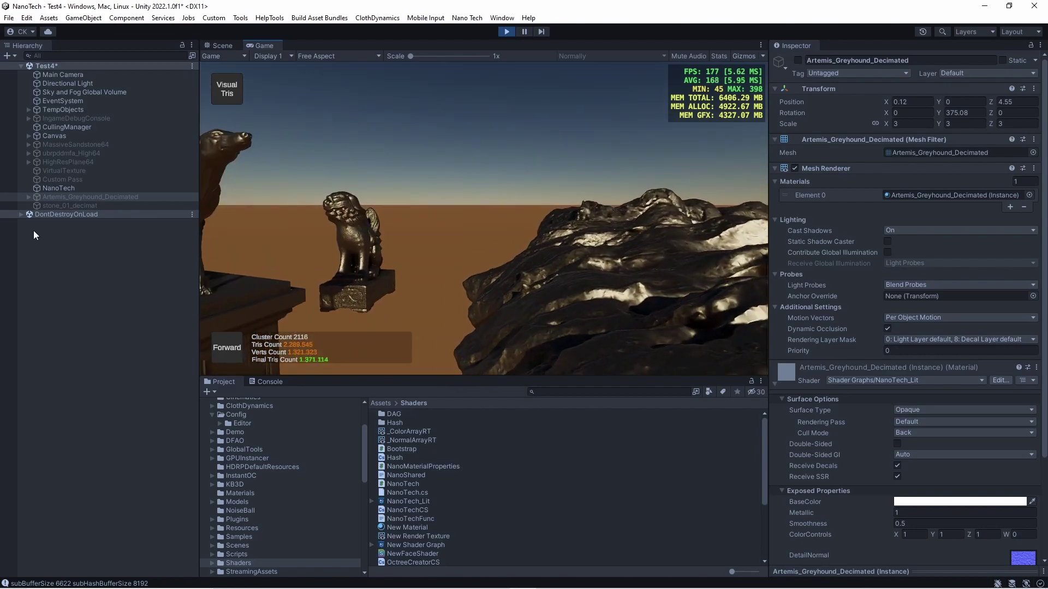
pyautogui.click(219, 46)
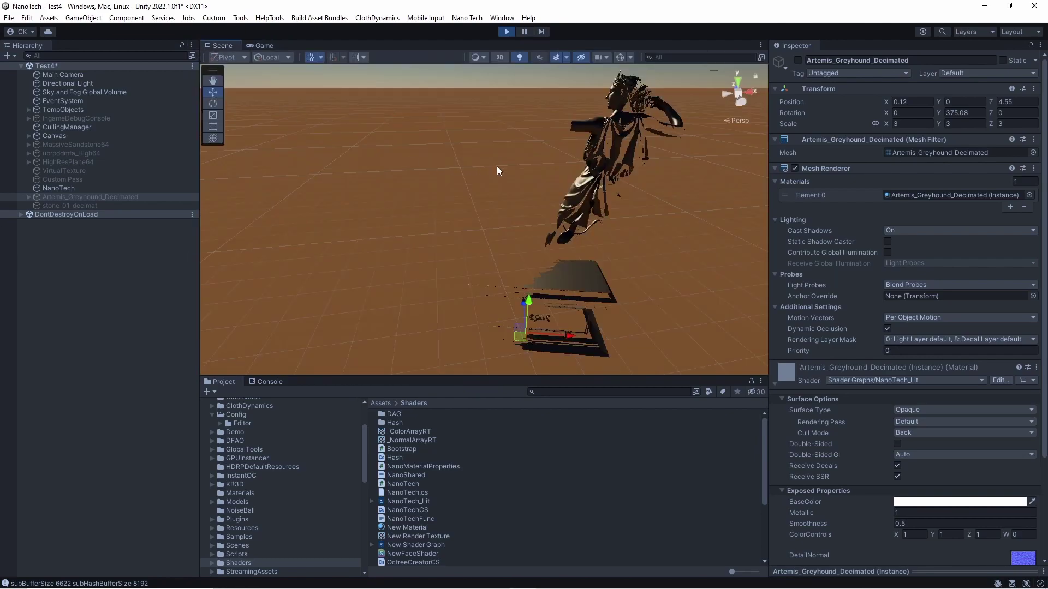
pyautogui.moveTo(918, 217); pyautogui.dragTo(587, 250, button='right')
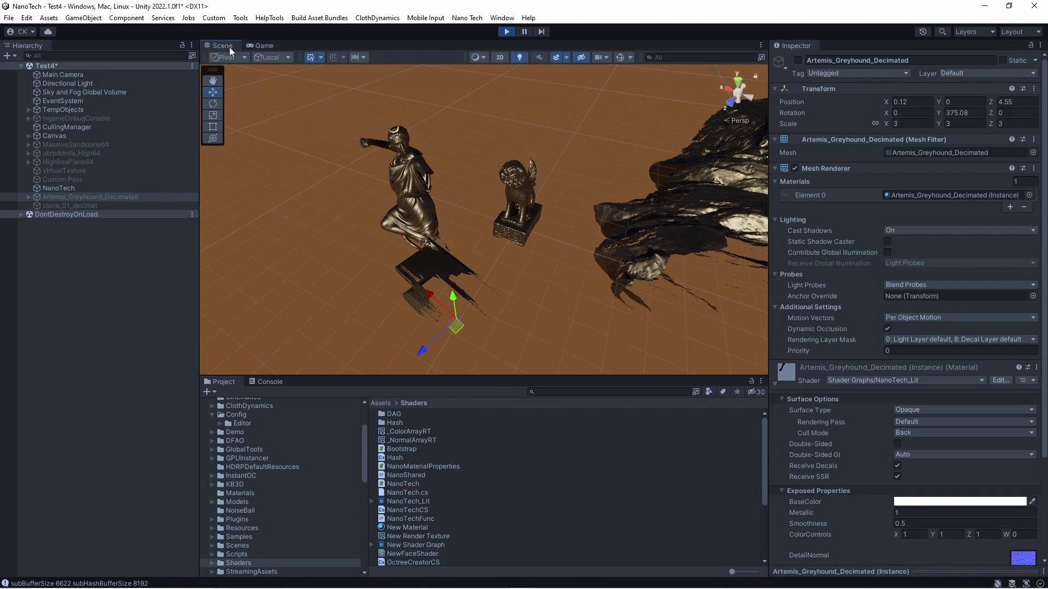
# - Bring up the original Artemis_Greyhound sculpt in ZBrush and rotate it to view another side
pyautogui.click(261, 44)
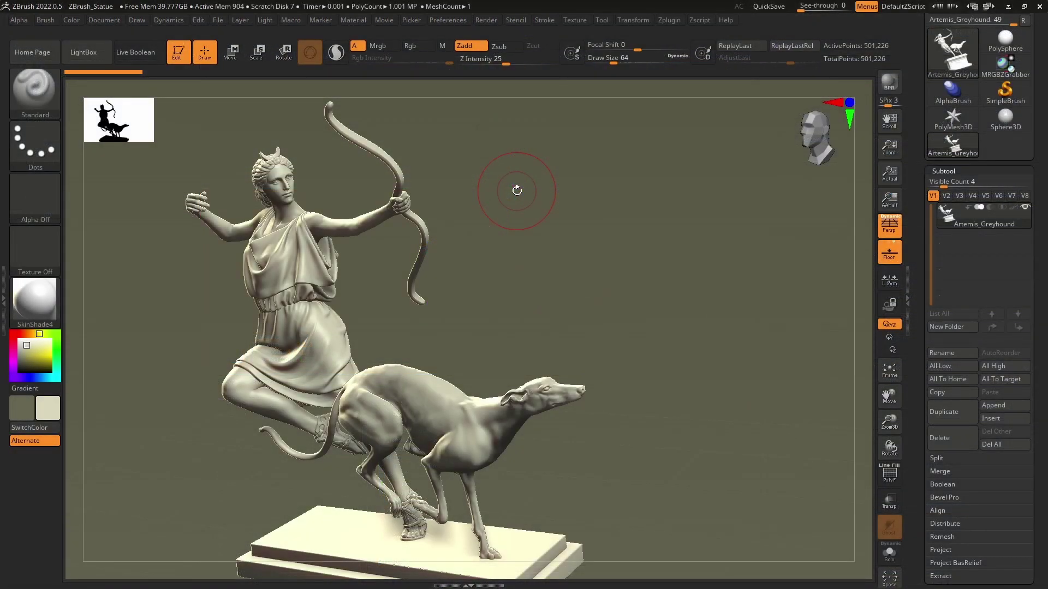
pyautogui.moveTo(505, 218)
pyautogui.mouseDown()
pyautogui.moveTo(475, 212)
pyautogui.moveTo(510, 199)
pyautogui.moveTo(499, 192)
pyautogui.mouseUp()
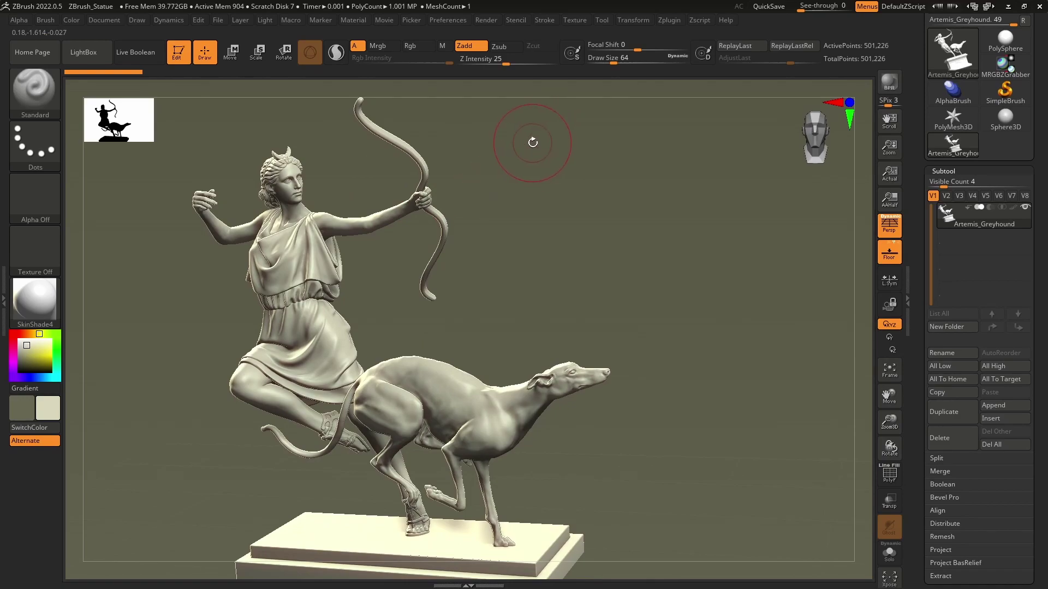
# - Create an Artemis_Greyhound folder inside Models in the Project panel and open it
pyautogui.press('super')
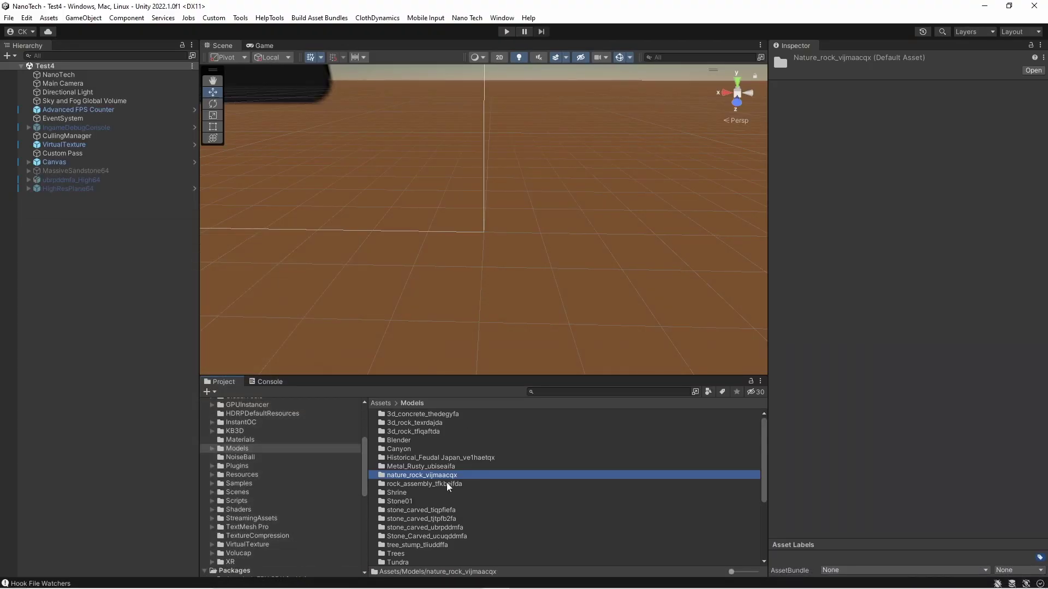
pyautogui.rightClick(244, 451)
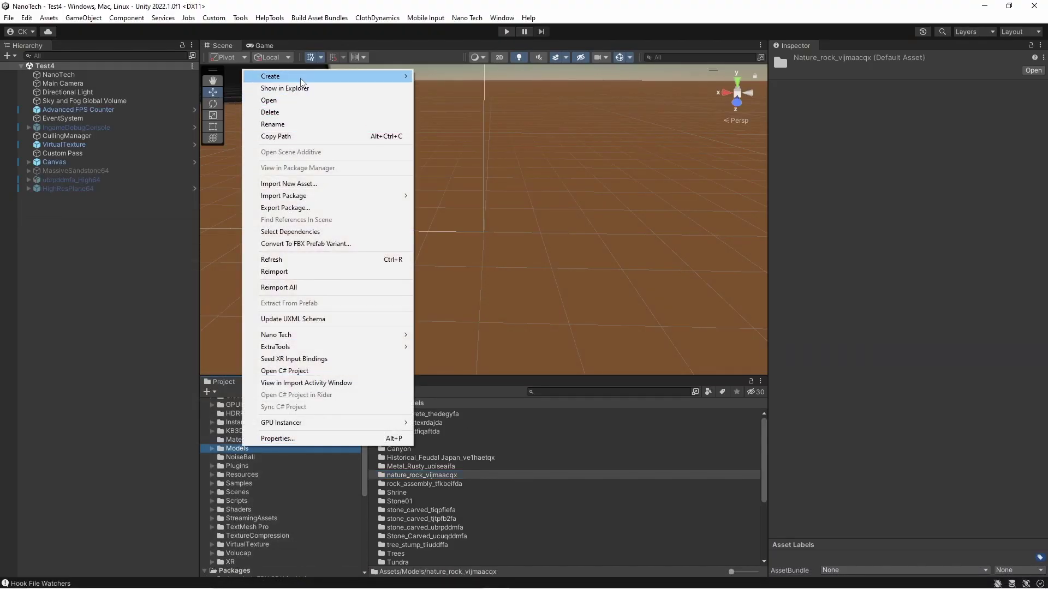
pyautogui.moveTo(328, 76)
pyautogui.click(465, 24)
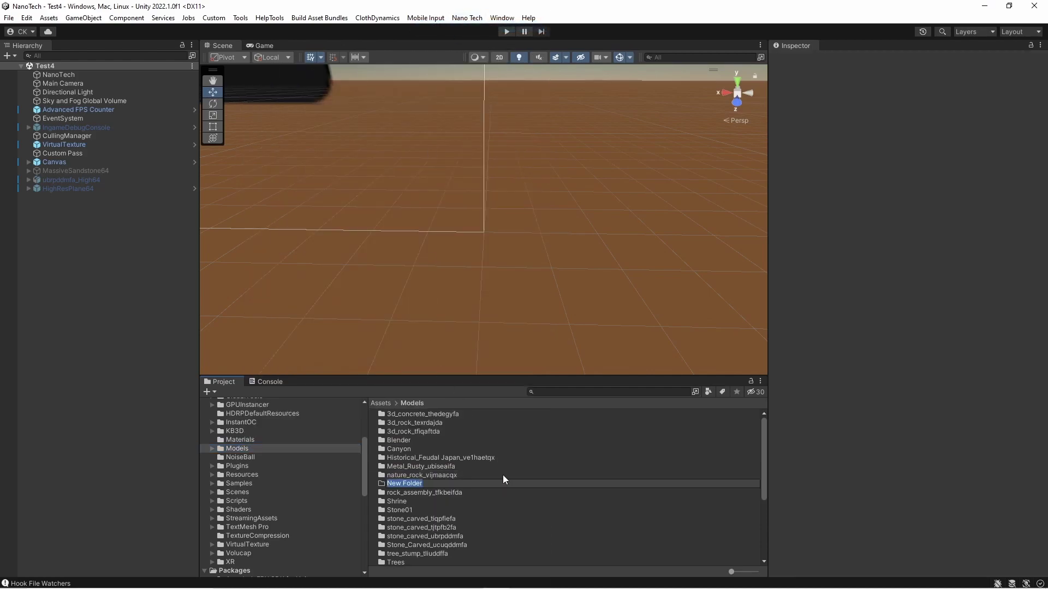
pyautogui.write('Artemis_Greyhound')
pyautogui.press('Return')
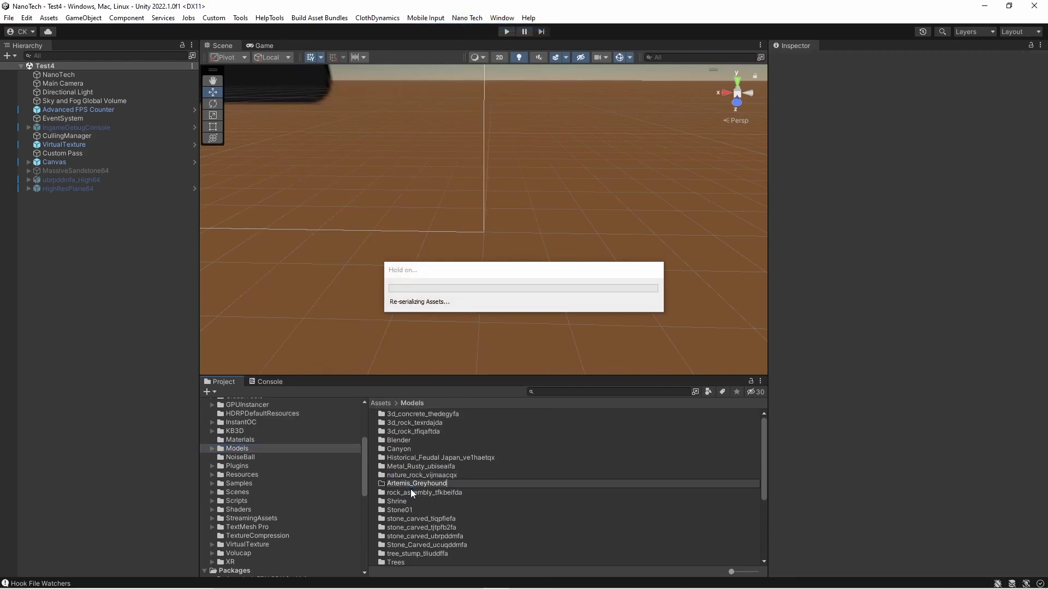
pyautogui.doubleClick(421, 442)
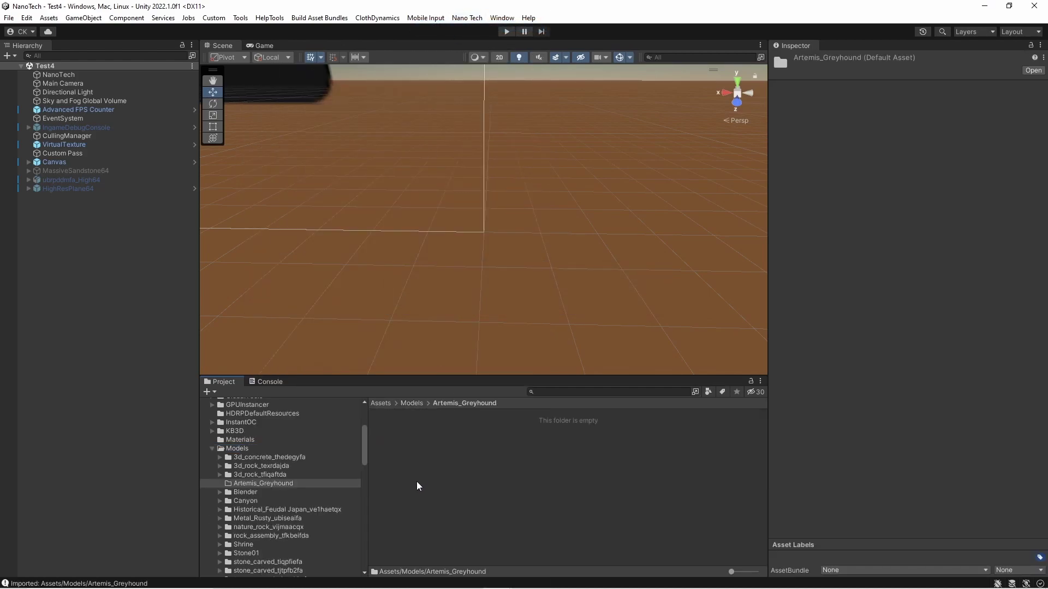
# - Export the ZBrush sculpt as FBX into the Artemis_Greyhound folder with default FBX options
pyautogui.moveTo(335, 582)
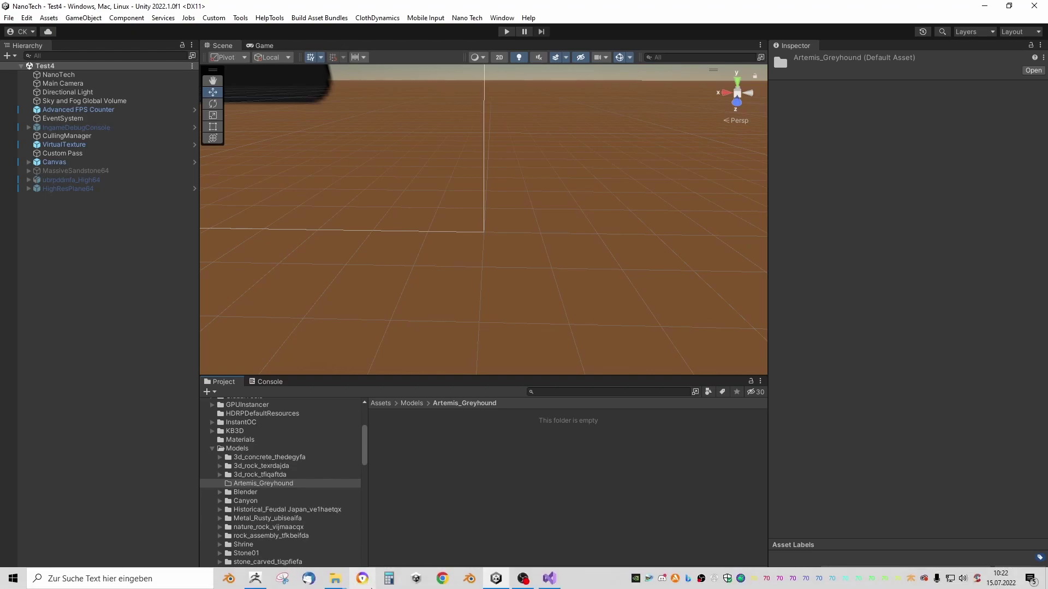
pyautogui.click(257, 580)
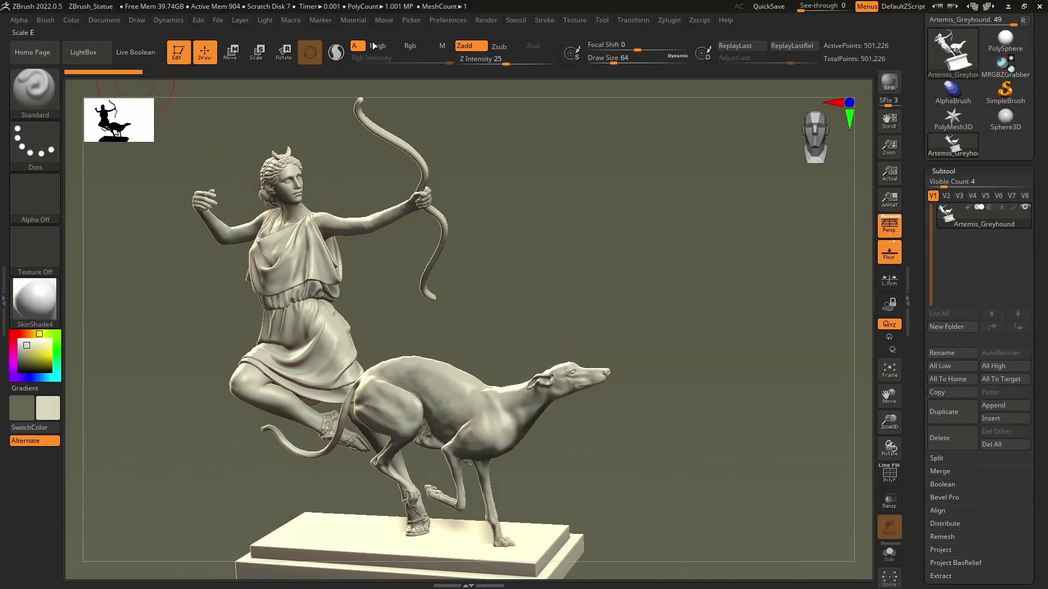
pyautogui.scroll(2, 978, 134)
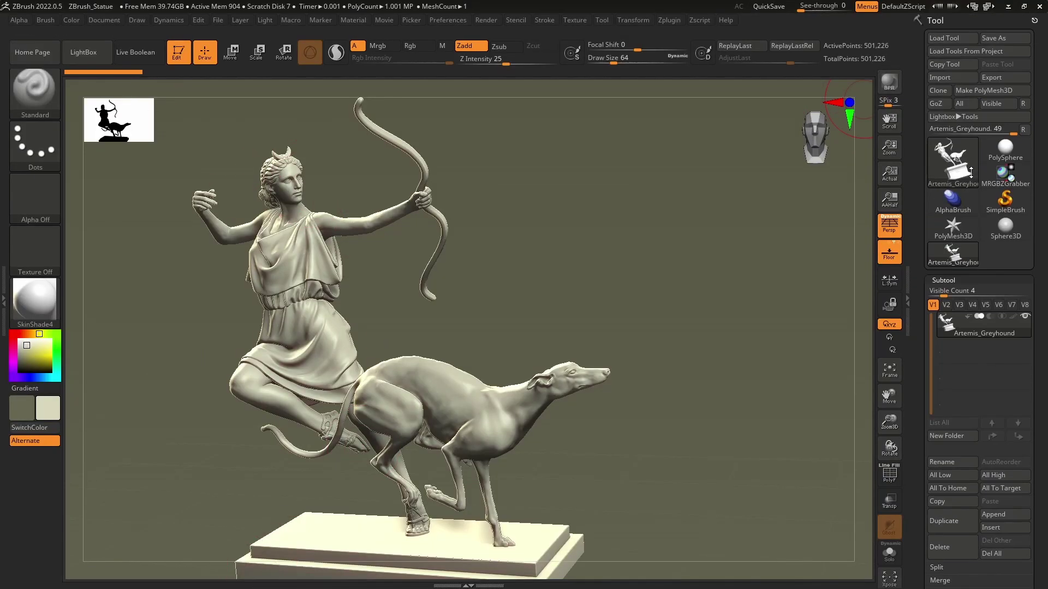
pyautogui.click(1005, 76)
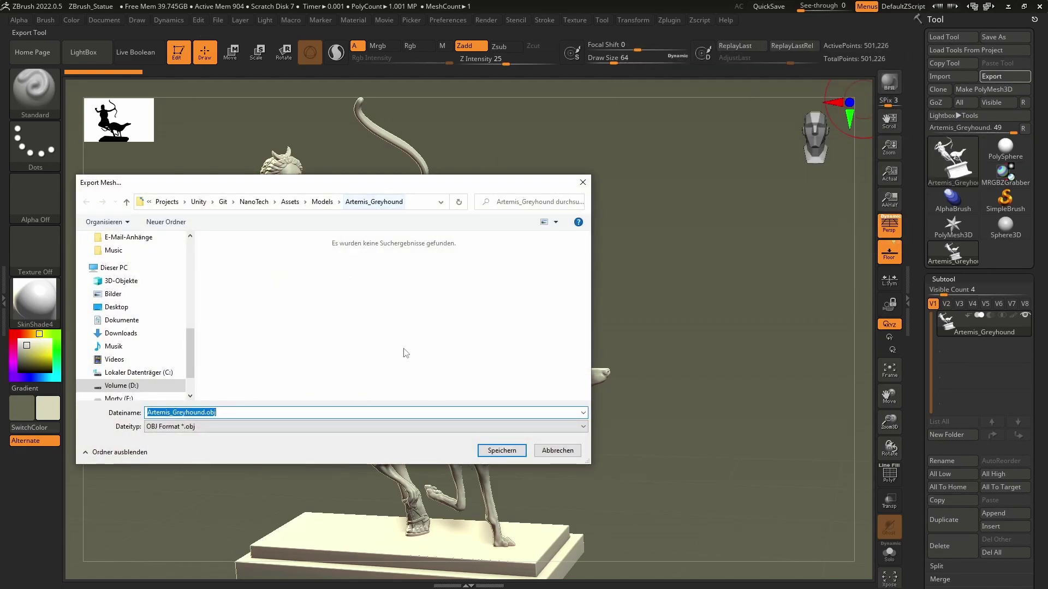
pyautogui.click(302, 427)
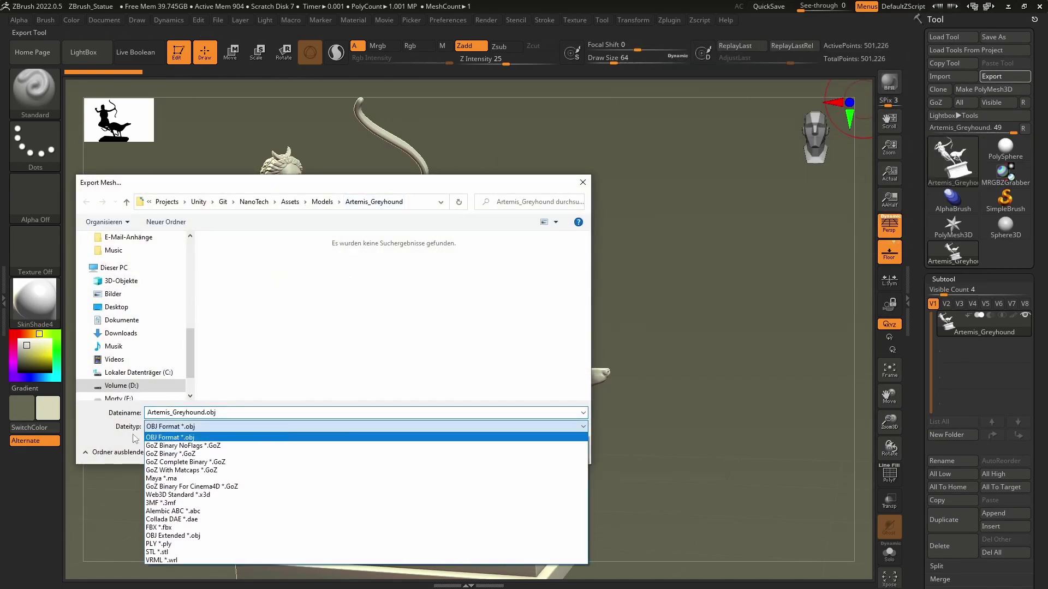
pyautogui.click(382, 507)
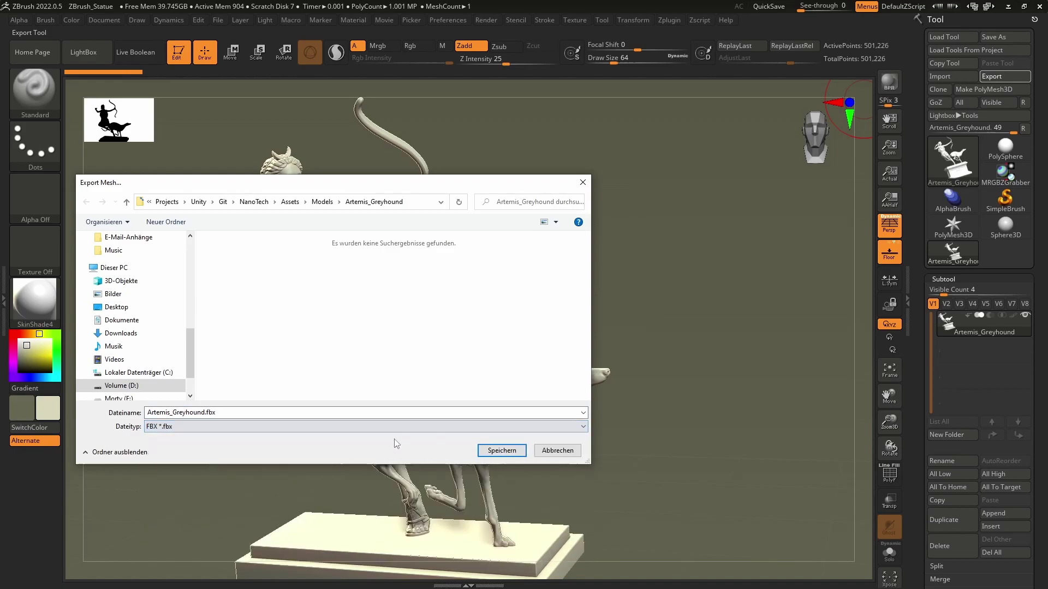
pyautogui.click(501, 450)
pyautogui.click(492, 422)
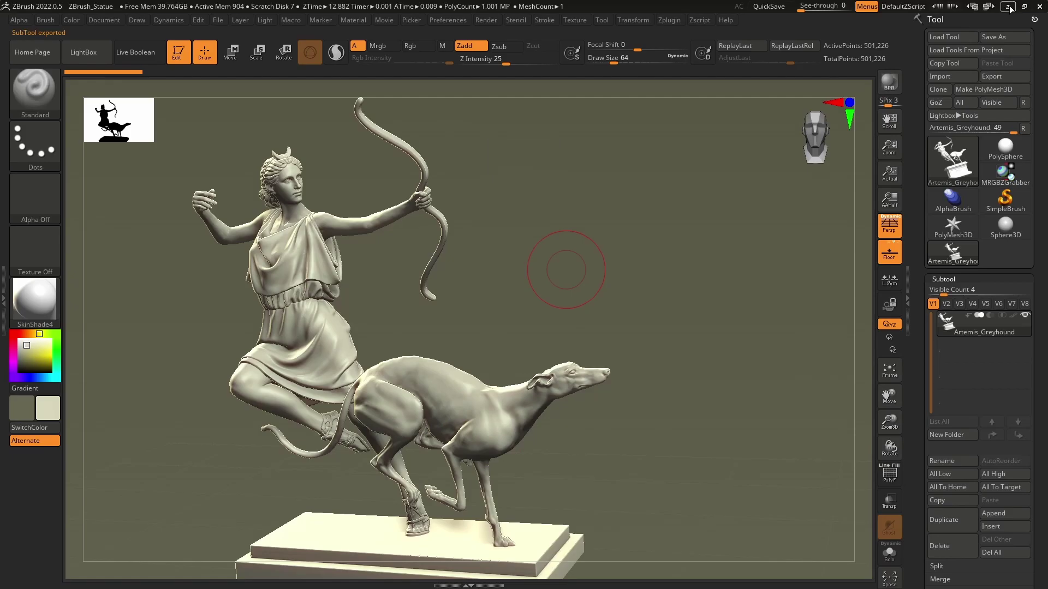
# - Return to Unity, where the NanoTech Importer holds Artemis_Greyhound.fbx at Reduction 0.5
pyautogui.hotkey('alt', 'Tab')
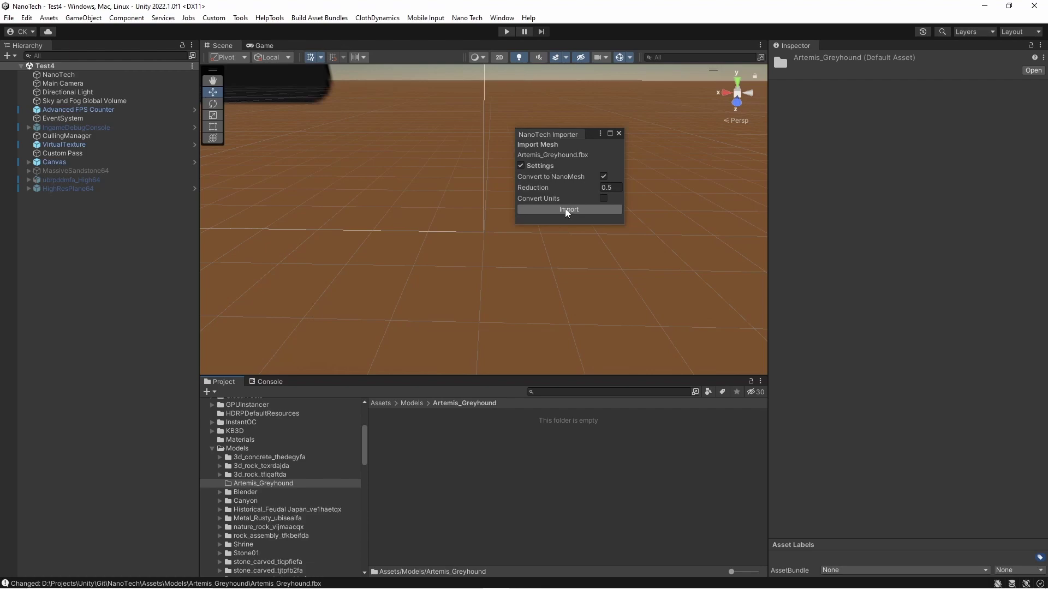
# - Start the NanoMesh import, verify Artemis_Greyhound.fbx in its Explorer folder, then minimise Explorer
pyautogui.click(568, 210)
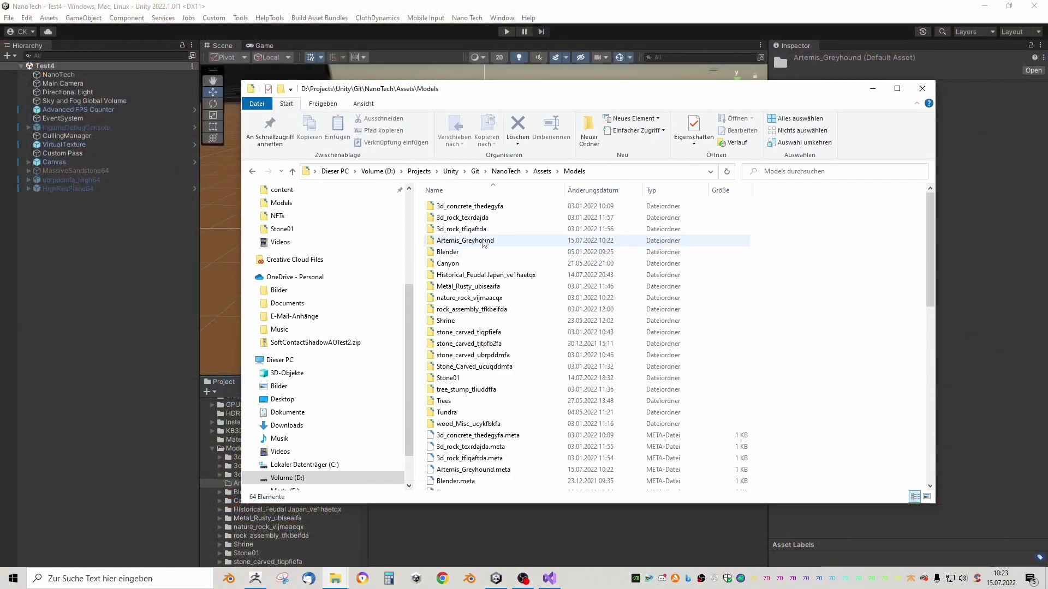
pyautogui.doubleClick(483, 241)
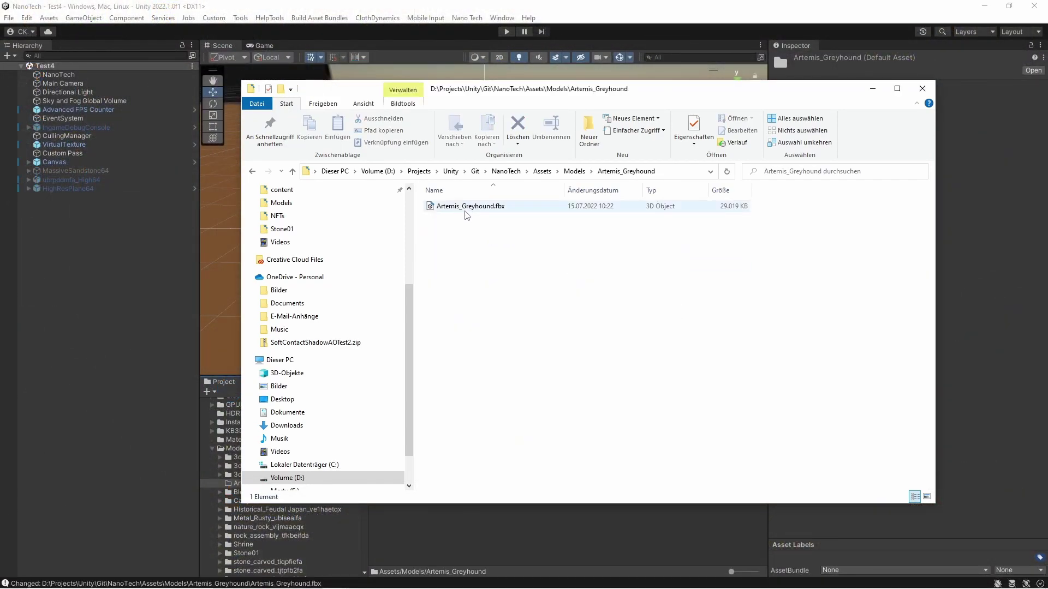
pyautogui.click(873, 89)
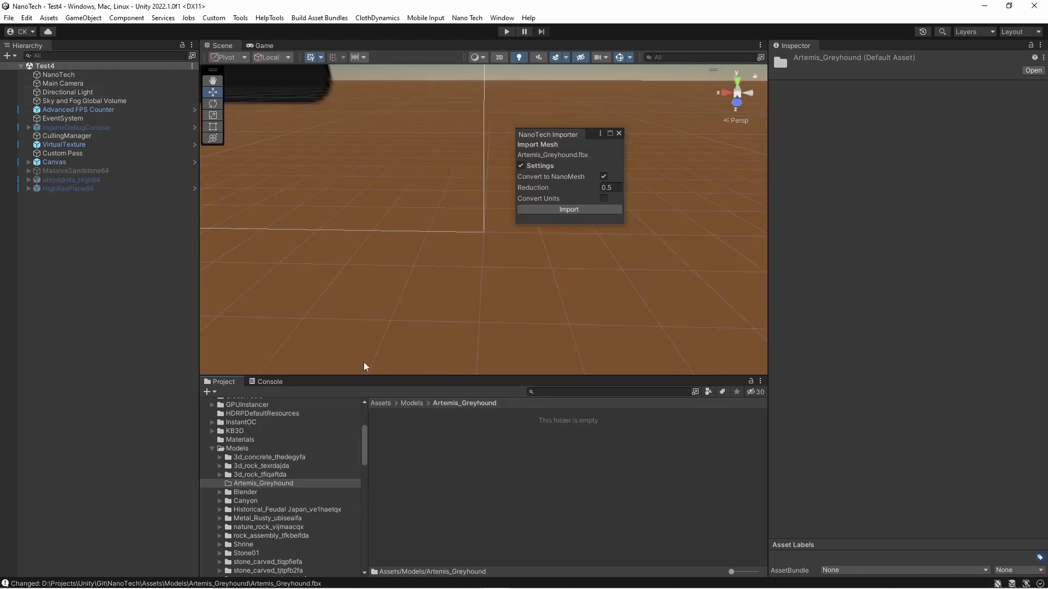
# - Open the editor preferences, then convert Artemis_Greyhound.fbx to a NanoMesh and confirm the import
pyautogui.click(26, 17)
pyautogui.click(99, 378)
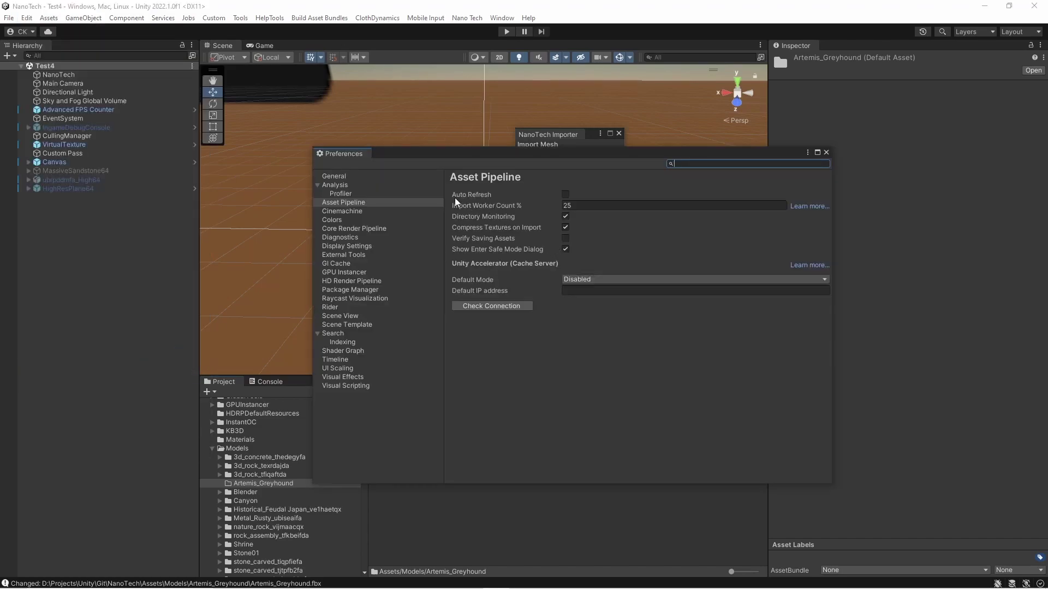
pyautogui.click(826, 152)
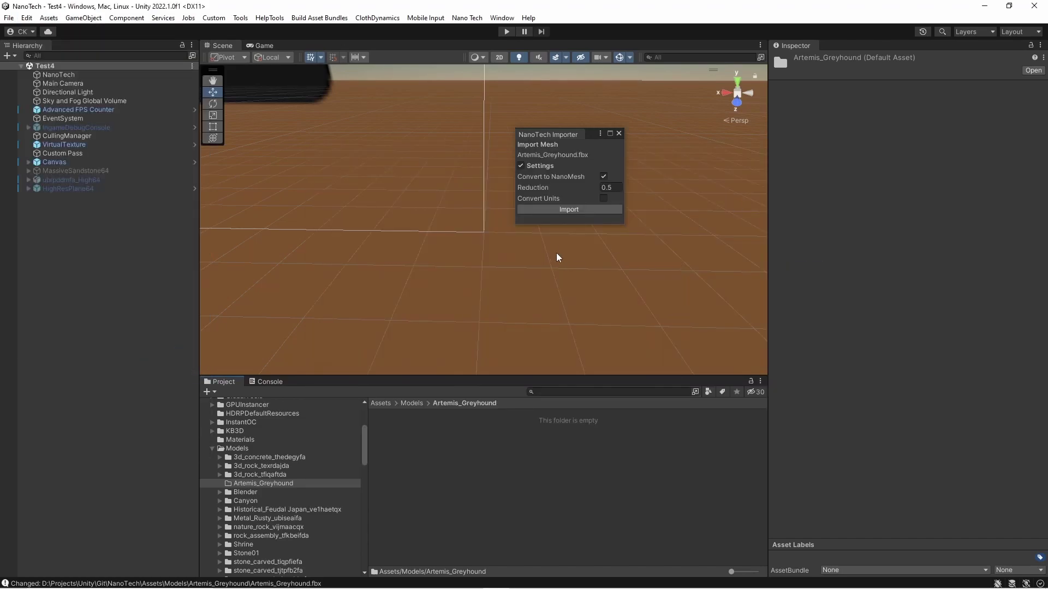
pyautogui.click(562, 211)
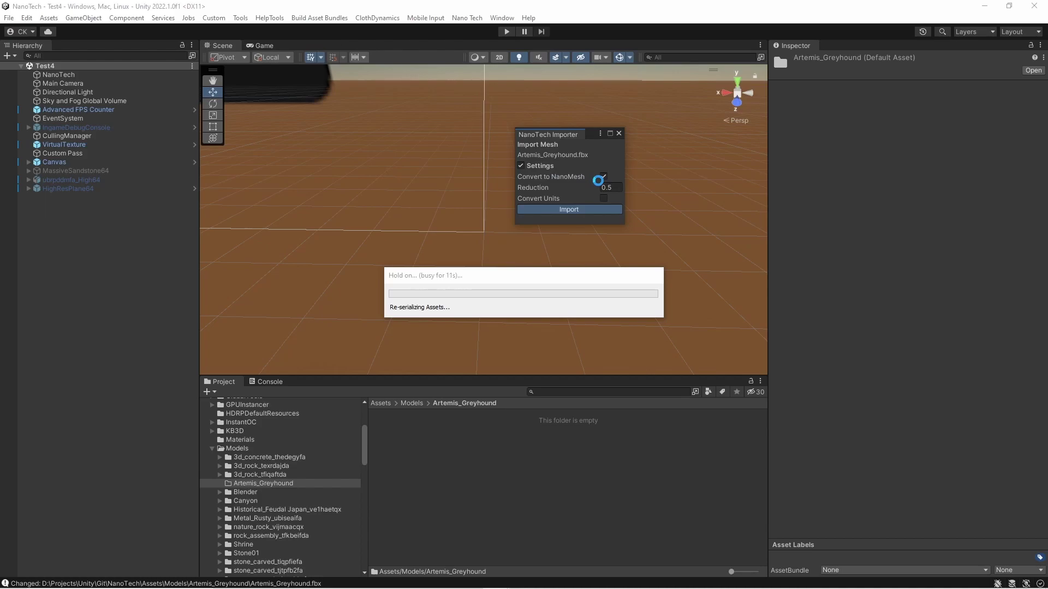
# - Restore File Explorer and look inside NanoTech's ExternalMeshes folder
pyautogui.moveTo(335, 578)
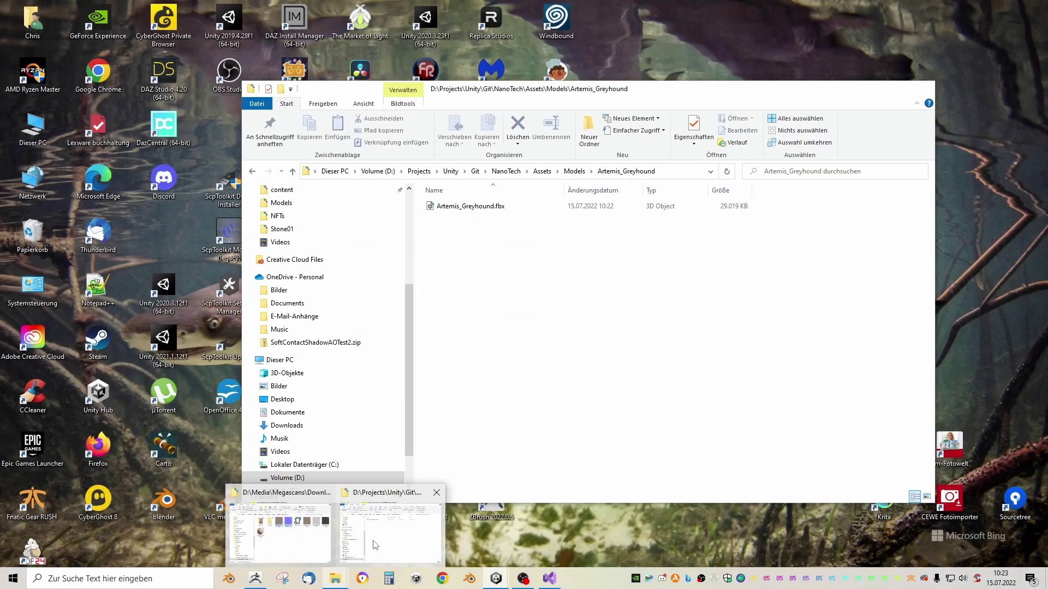
pyautogui.click(375, 545)
pyautogui.click(506, 171)
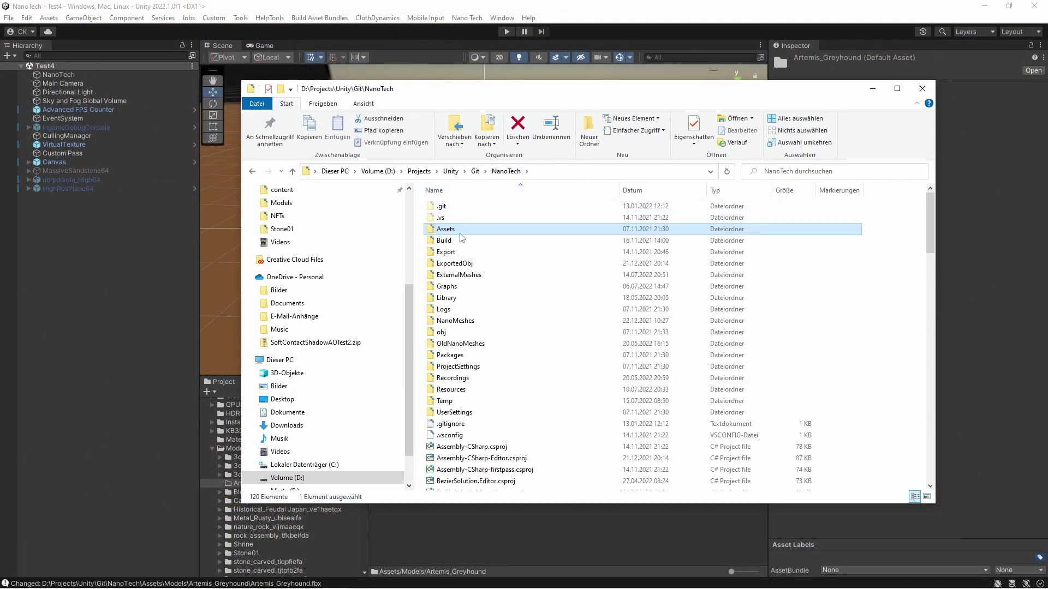
pyautogui.doubleClick(458, 275)
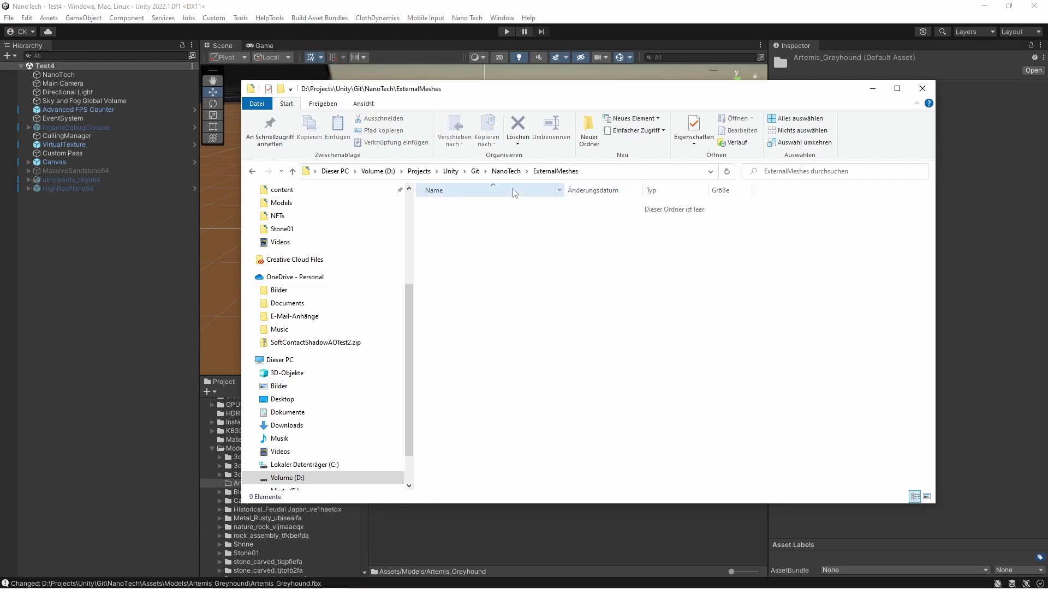
pyautogui.click(506, 171)
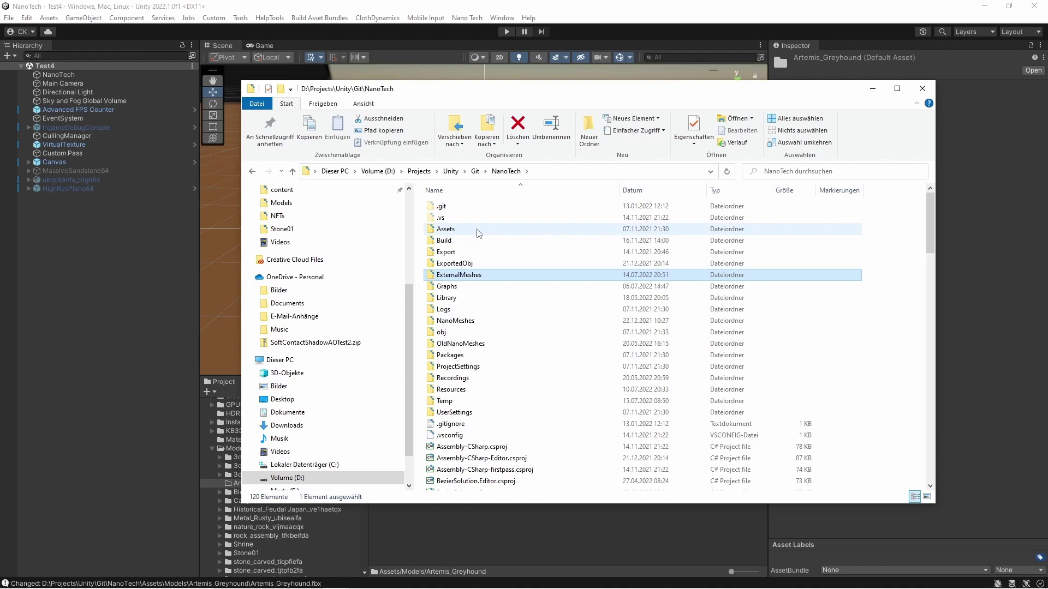
pyautogui.press('Return')
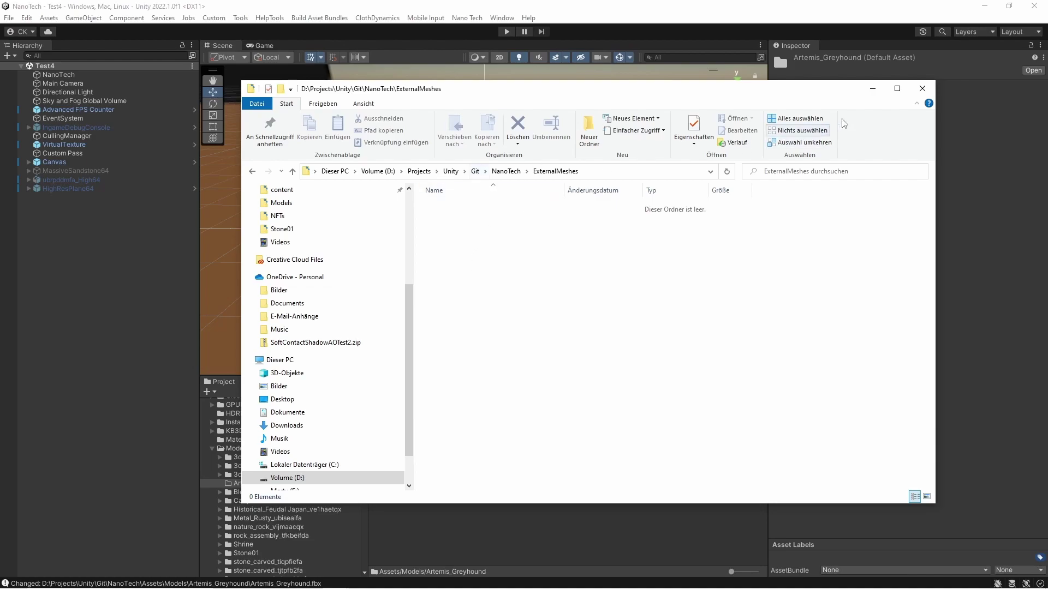
pyautogui.click(506, 171)
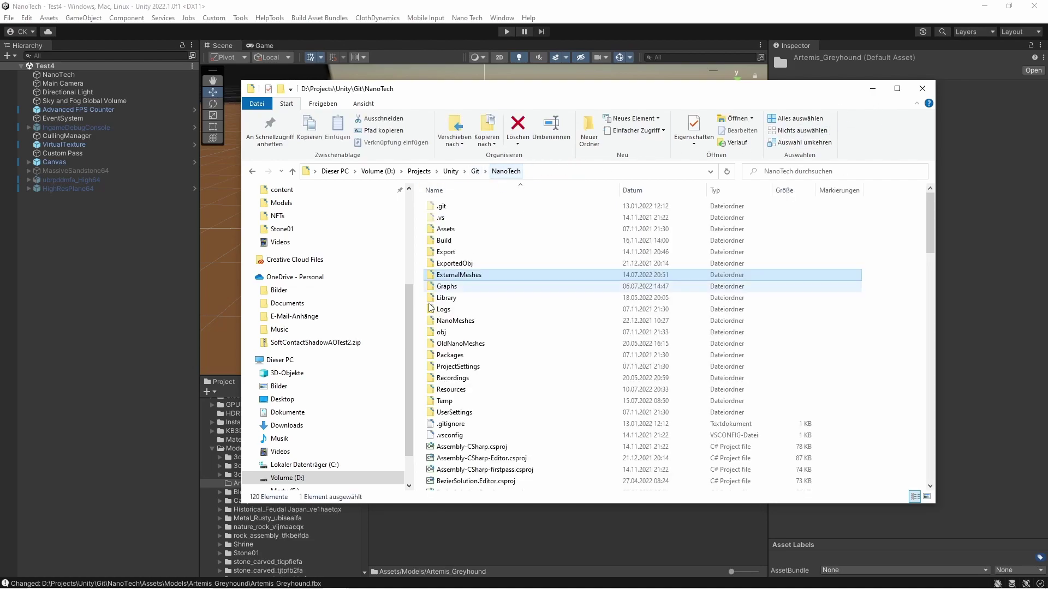
# - Browse Assets > Models > Artemis_Greyhound to see the new prefab, then close Explorer
pyautogui.doubleClick(446, 229)
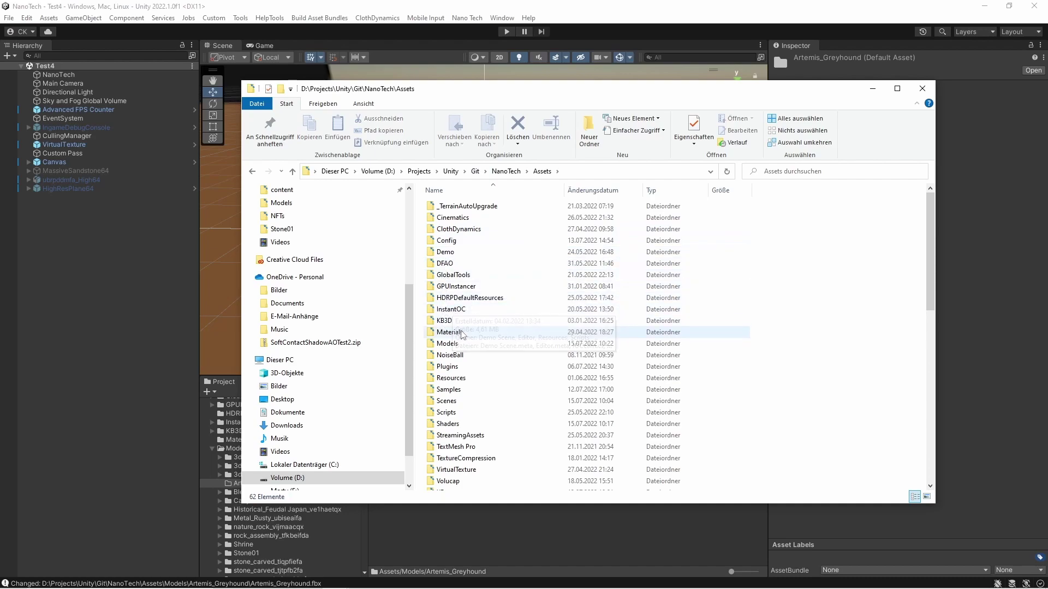
pyautogui.doubleClick(462, 344)
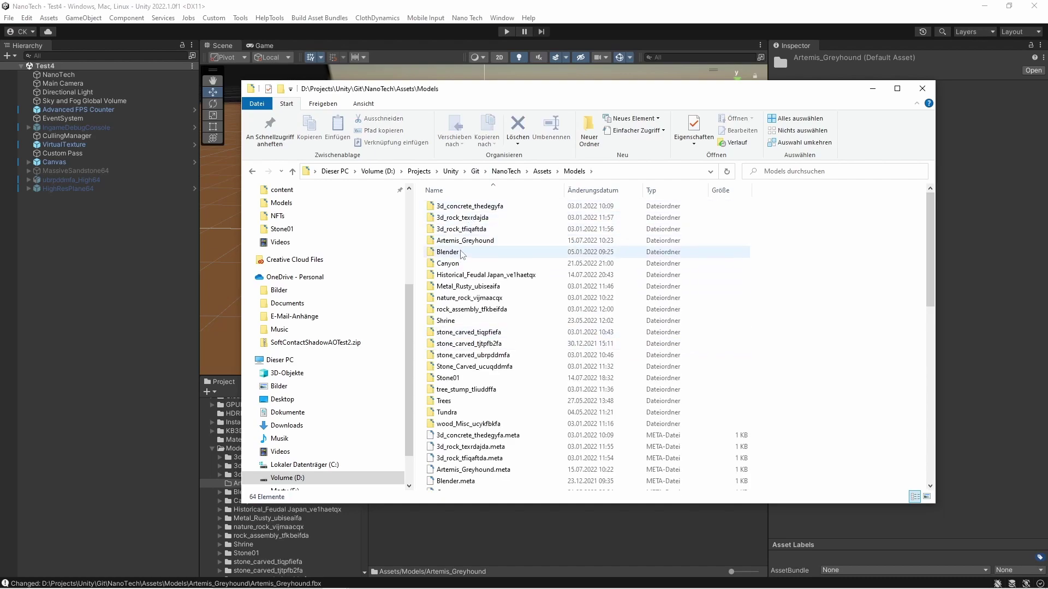
pyautogui.doubleClick(465, 240)
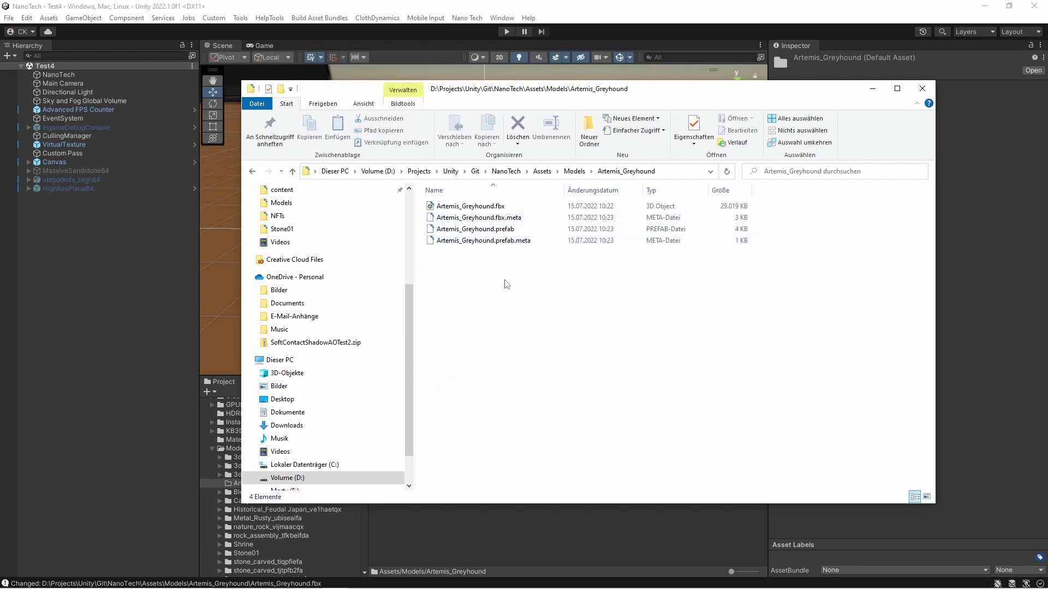
pyautogui.click(873, 89)
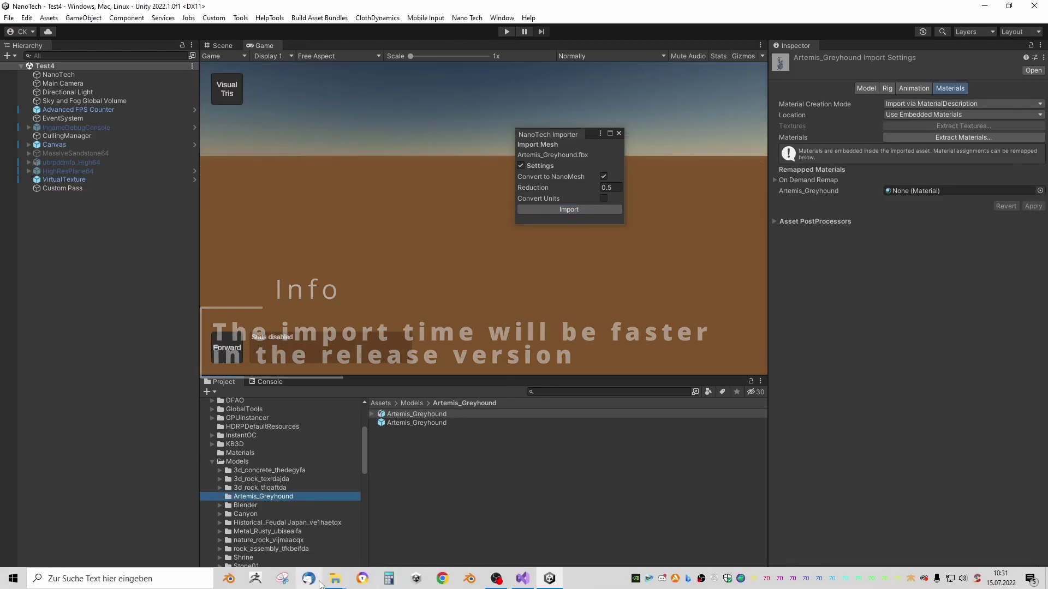
# - Peek into the NanoTech NanoMeshes folder, then close the window
pyautogui.moveTo(335, 578)
pyautogui.click(366, 527)
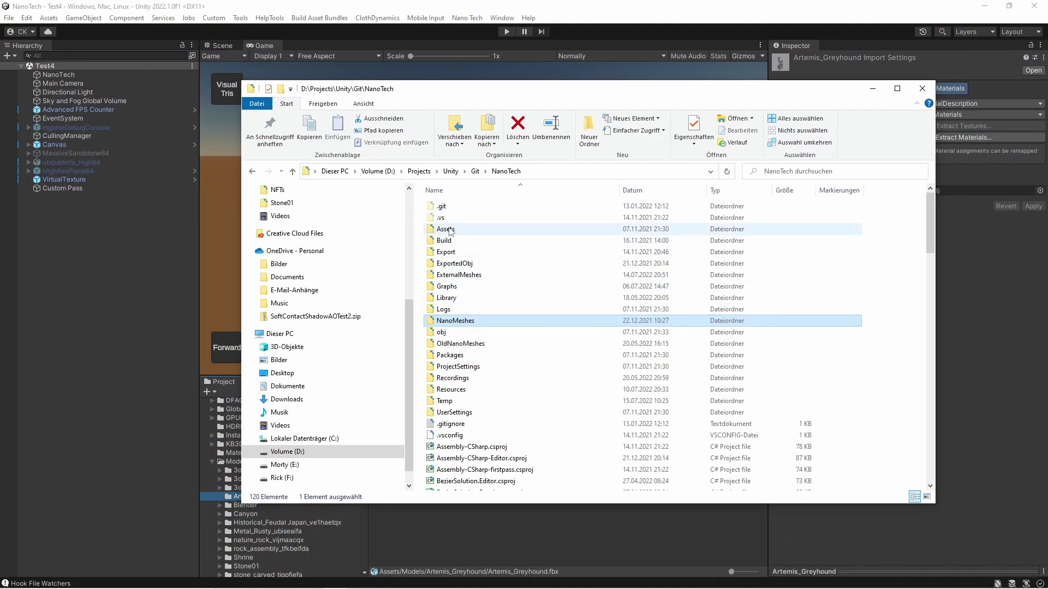
pyautogui.doubleClick(471, 323)
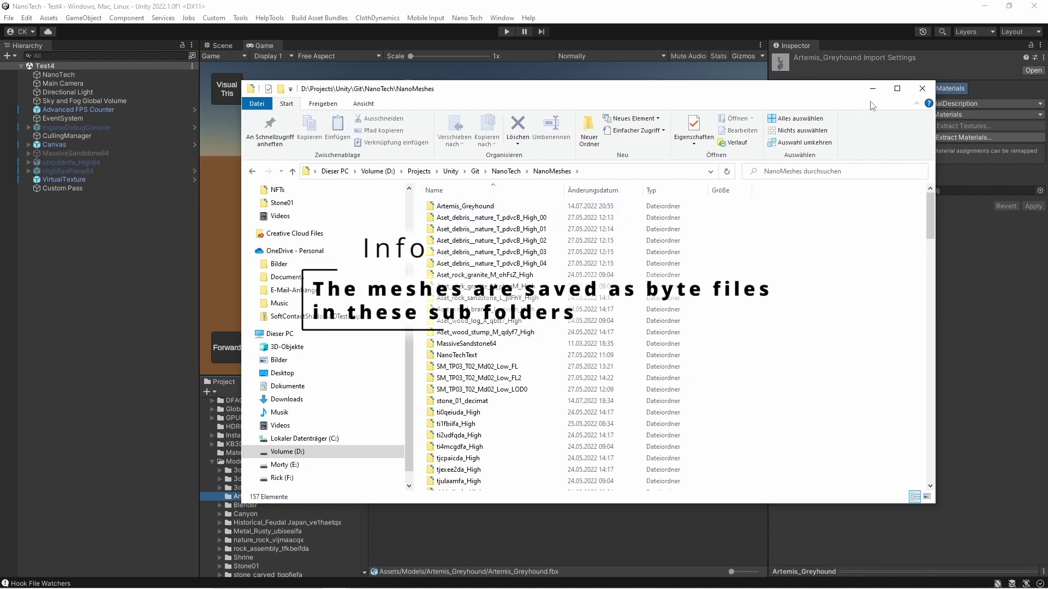
pyautogui.click(922, 88)
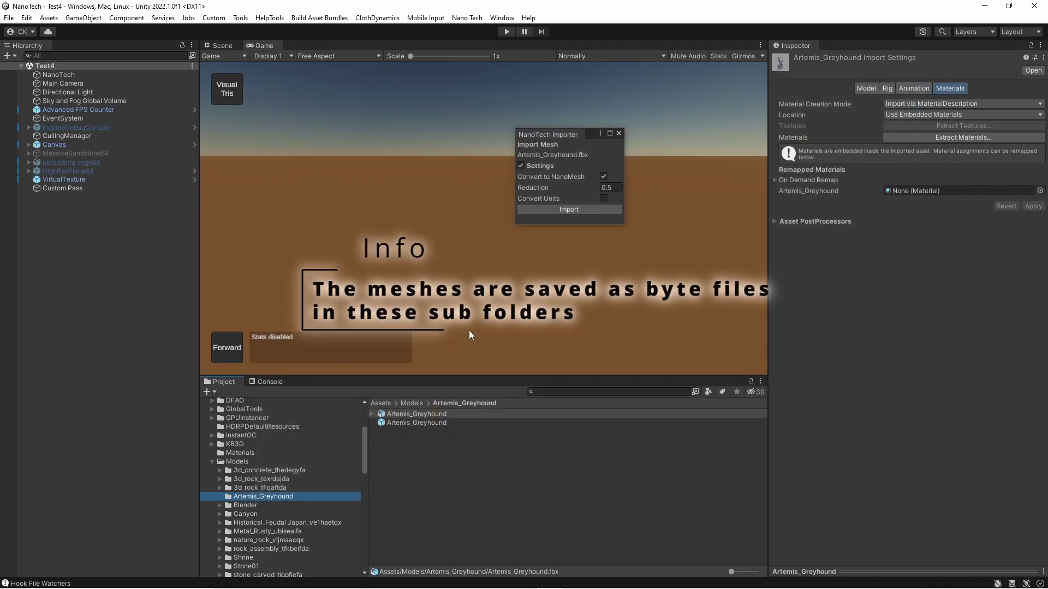
# - Drag Marble_8K_Albedo and Marble_8K_NormalBump from the Megascans folder into Unity's Artemis_Greyhound folder
pyautogui.hotkey('alt', 'Tab')
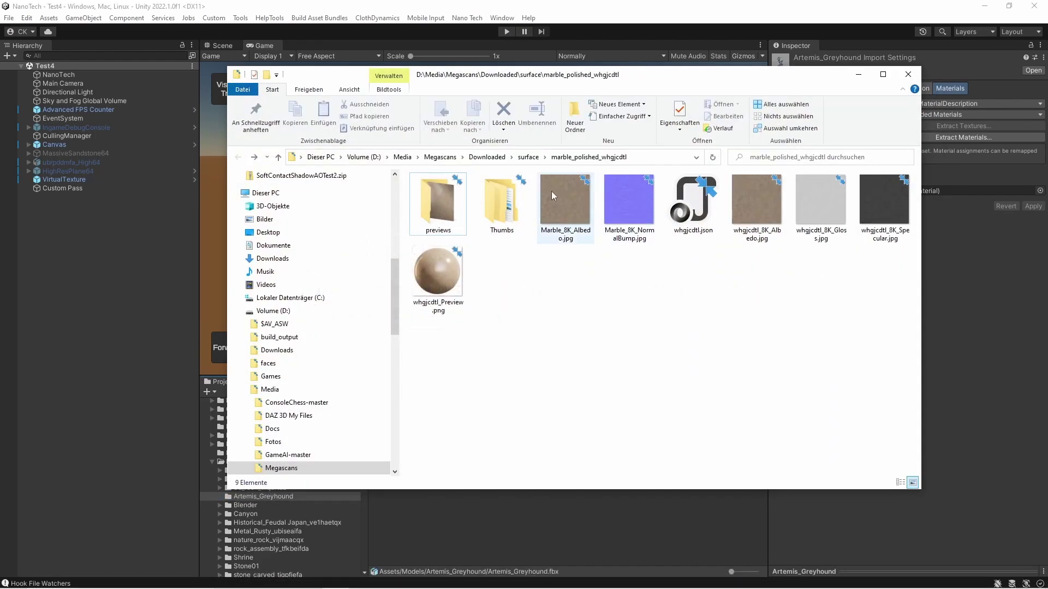
pyautogui.click(551, 191)
pyautogui.keyDown('ctrl'); pyautogui.click(619, 201); pyautogui.keyUp('ctrl')
pyautogui.moveTo(545, 189); pyautogui.dragTo(519, 532)
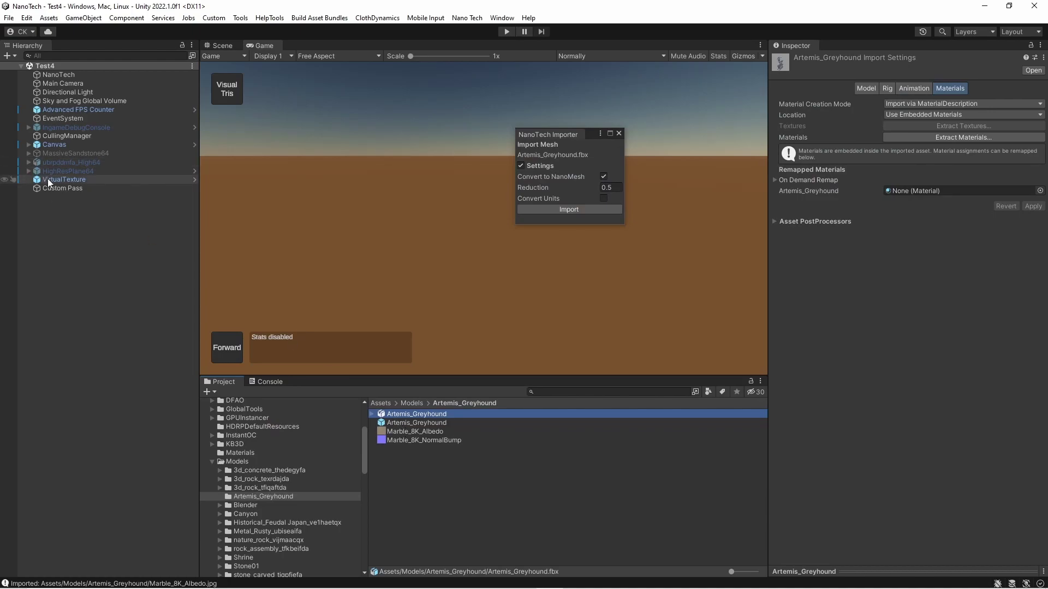
# - Drag the Artemis_Greyhound prefab into the Hierarchy and inspect its BoundingBox child
pyautogui.moveTo(418, 423); pyautogui.dragTo(71, 253)
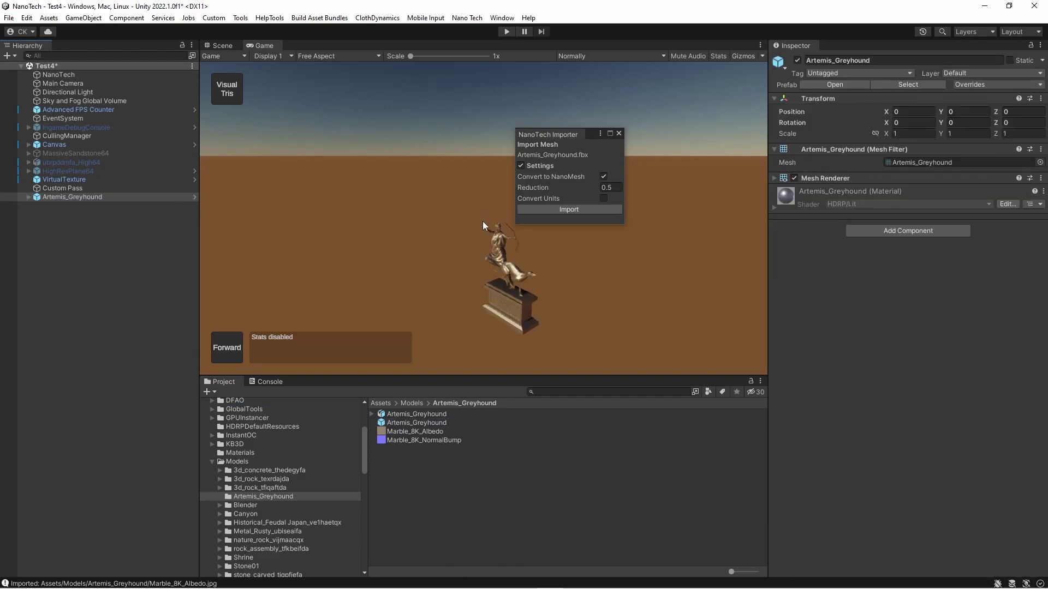
pyautogui.click(409, 423)
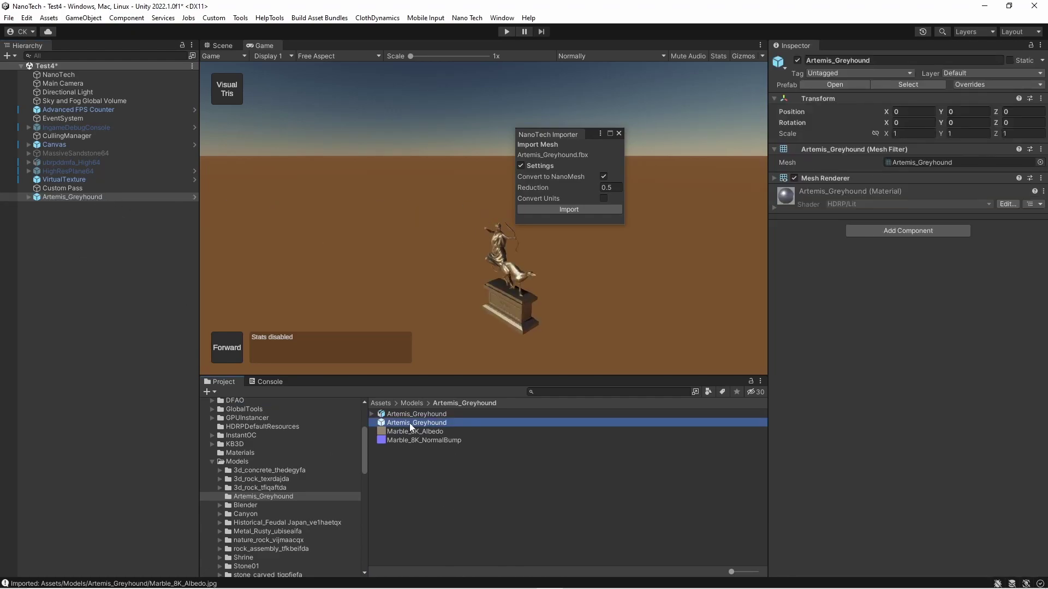
pyautogui.click(28, 197)
pyautogui.click(67, 206)
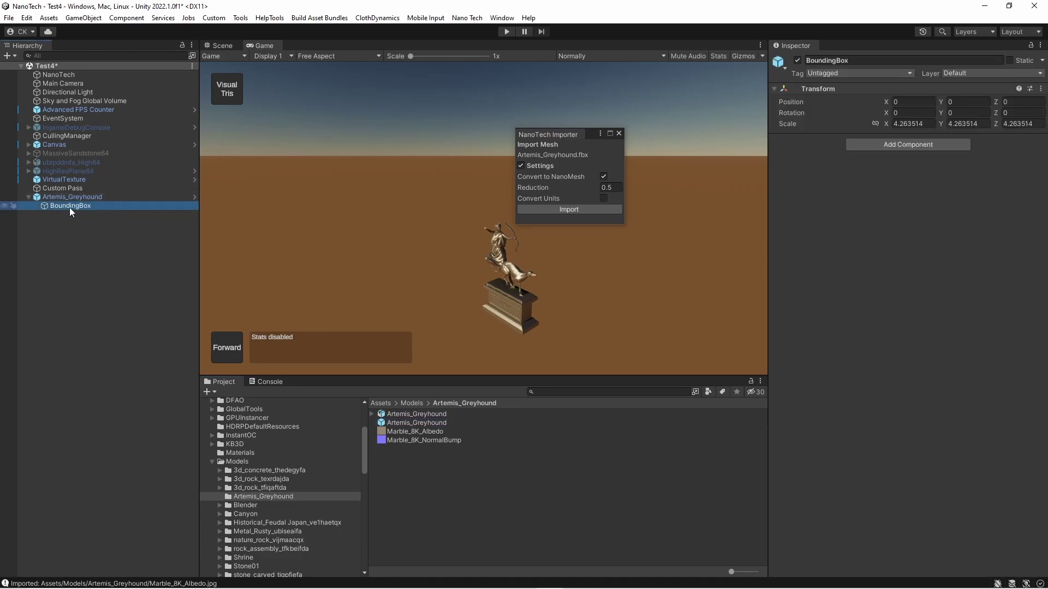
# - Select the placed Artemis_Greyhound object and close the NanoTech Importer window
pyautogui.click(28, 197)
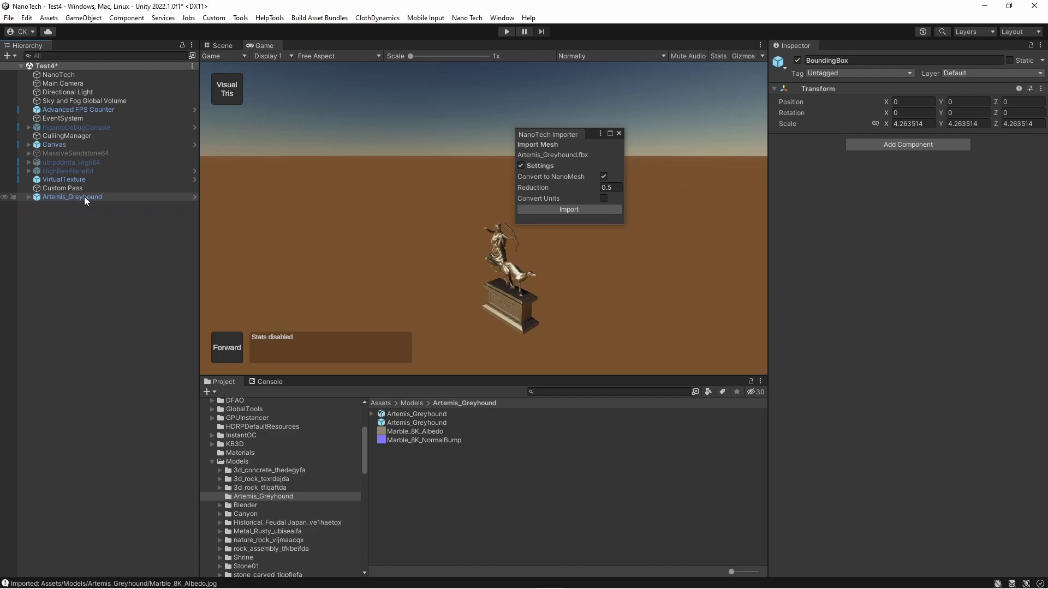
pyautogui.click(29, 196)
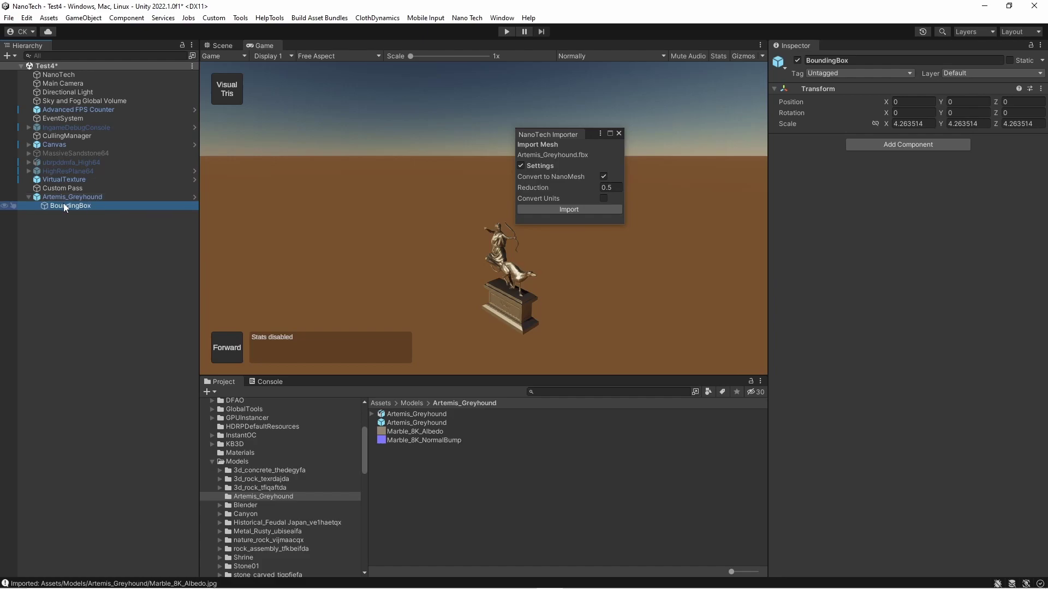
pyautogui.click(46, 198)
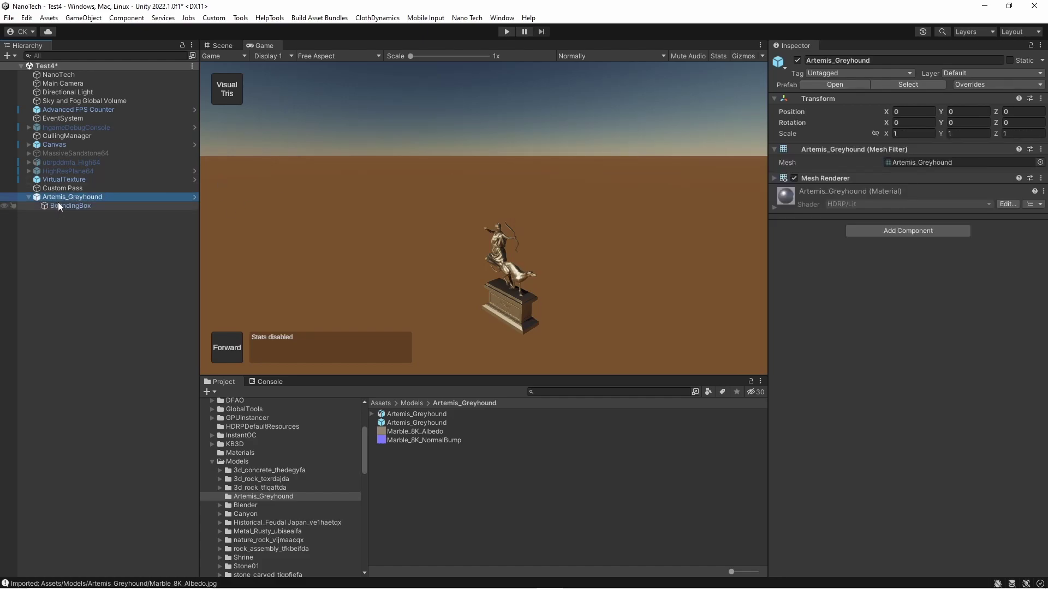
pyautogui.click(223, 40)
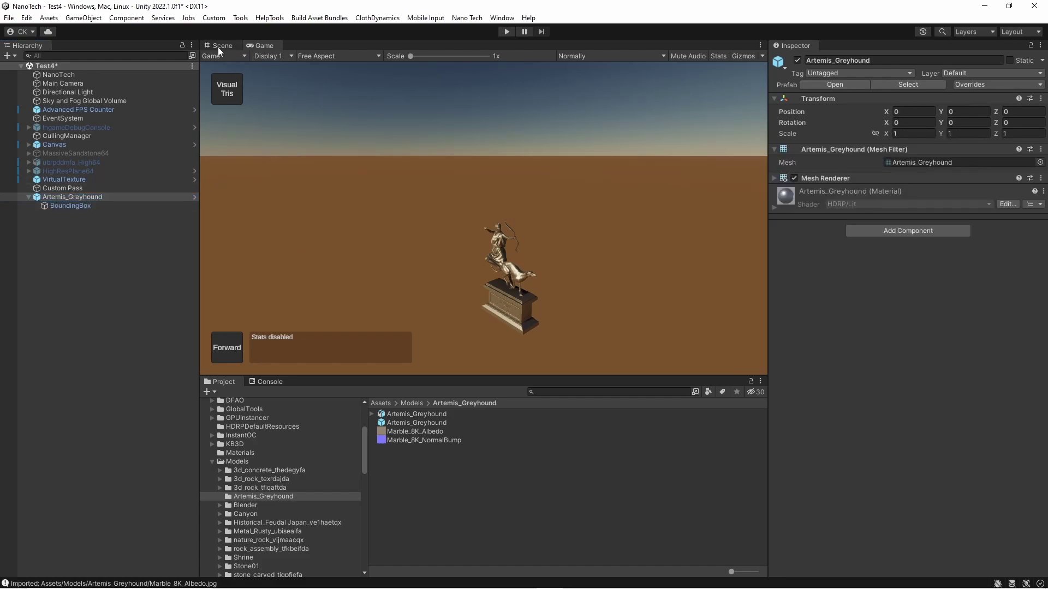
# - Frame the statue in the Scene view and deactivate the Artemis_Greyhound object
pyautogui.click(218, 47)
pyautogui.doubleClick(148, 196)
pyautogui.keyDown('alt'); pyautogui.moveTo(527, 211); pyautogui.dragTo(469, 221); pyautogui.keyUp('alt')
pyautogui.scroll(2, 480, 218)
pyautogui.click(798, 60)
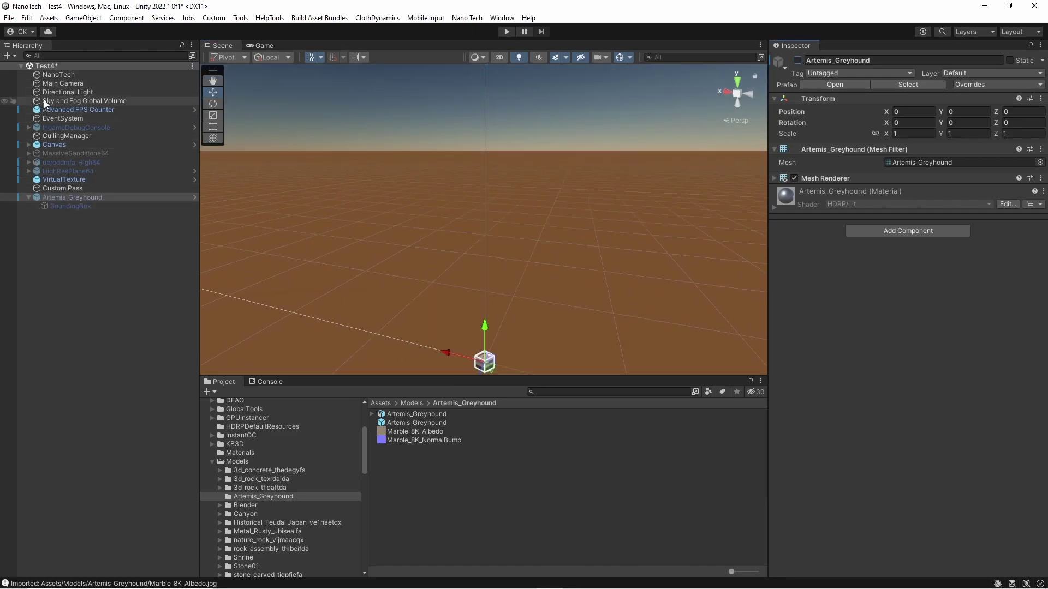
# - Assign Artemis_Greyhound to NanoTech's Nano Objects Element 2 Go field
pyautogui.click(60, 76)
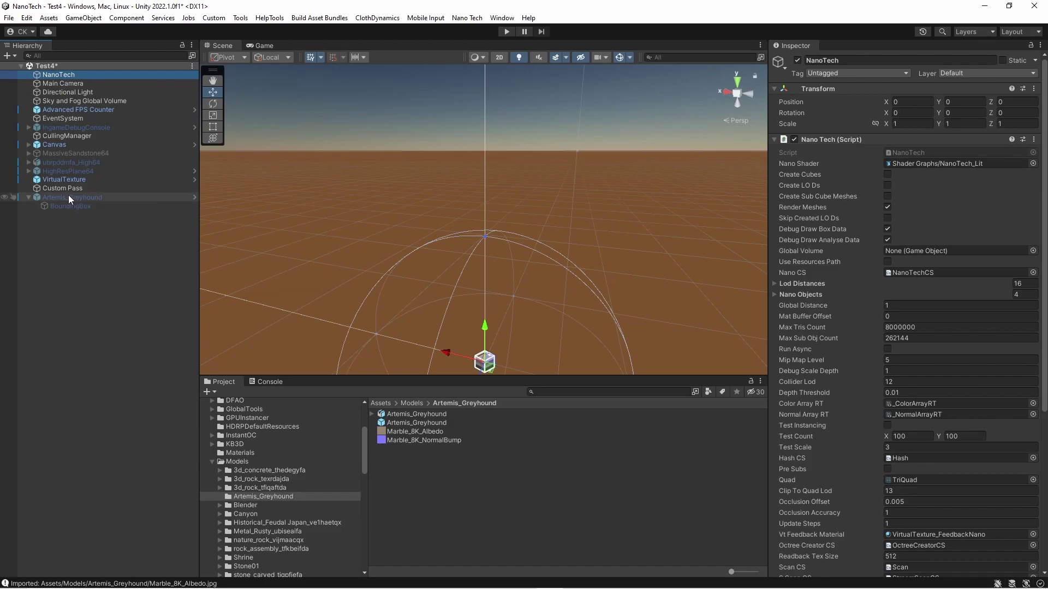
pyautogui.click(784, 285)
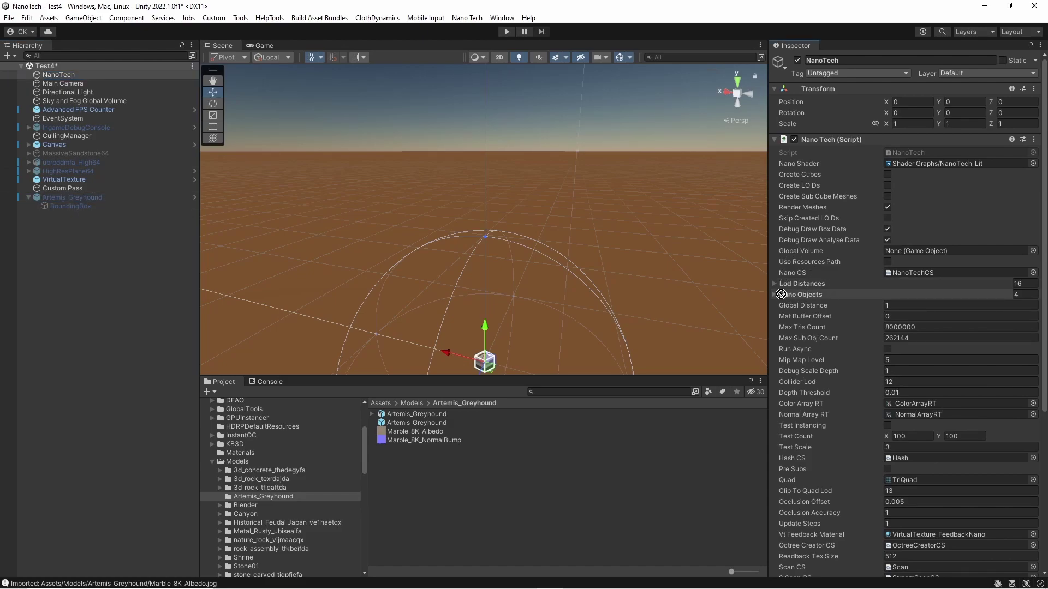
pyautogui.moveTo(781, 294); pyautogui.dragTo(932, 389)
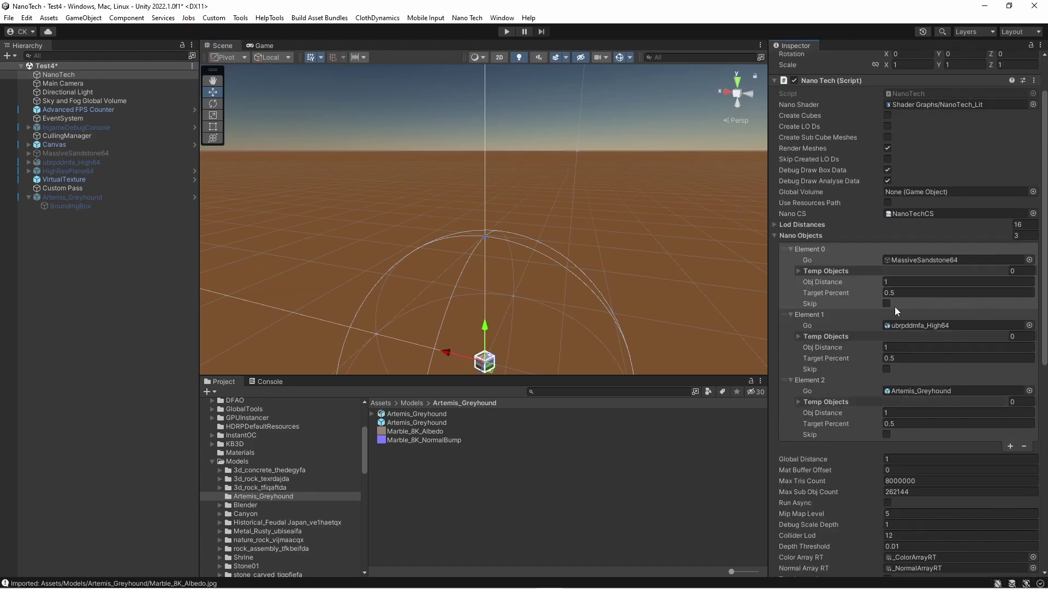
pyautogui.scroll(3, 895, 307)
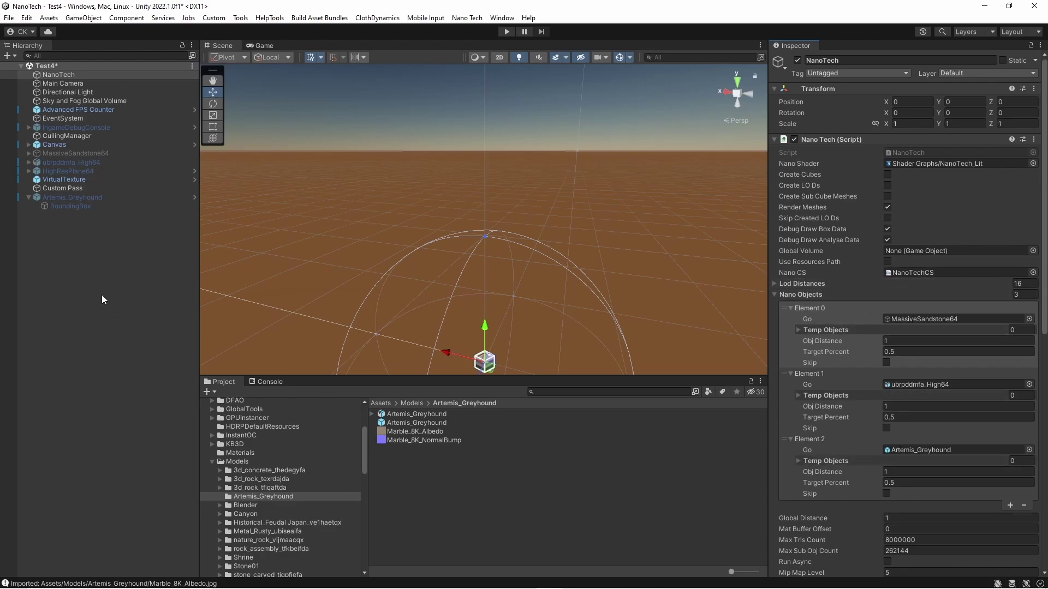
# - Uncheck Artemis_Greyhound's Mesh Renderer and expand it to view the HDRP/Lit material
pyautogui.click(71, 197)
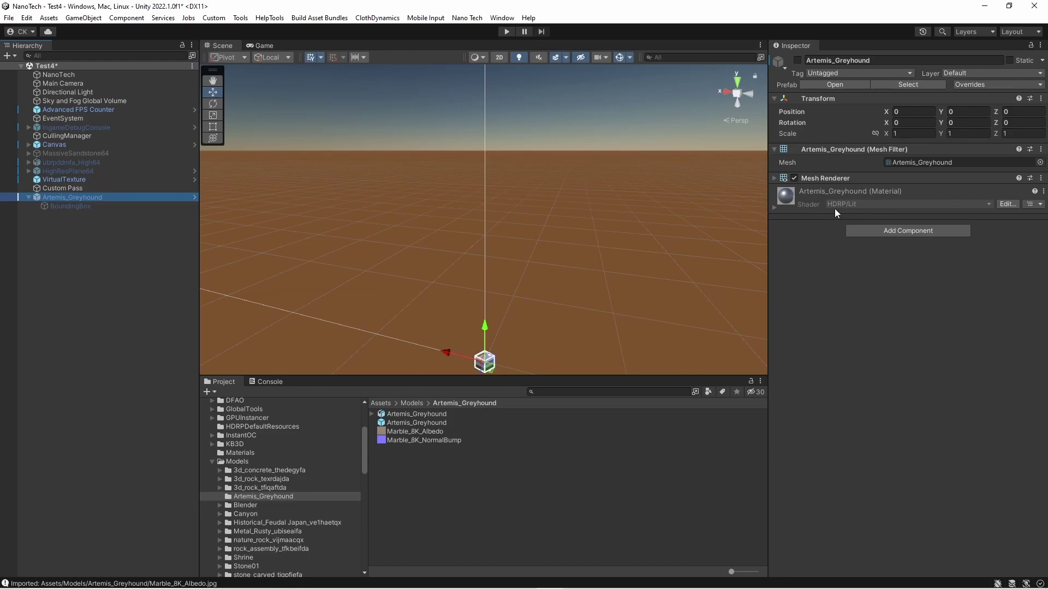
pyautogui.click(794, 178)
pyautogui.click(772, 174)
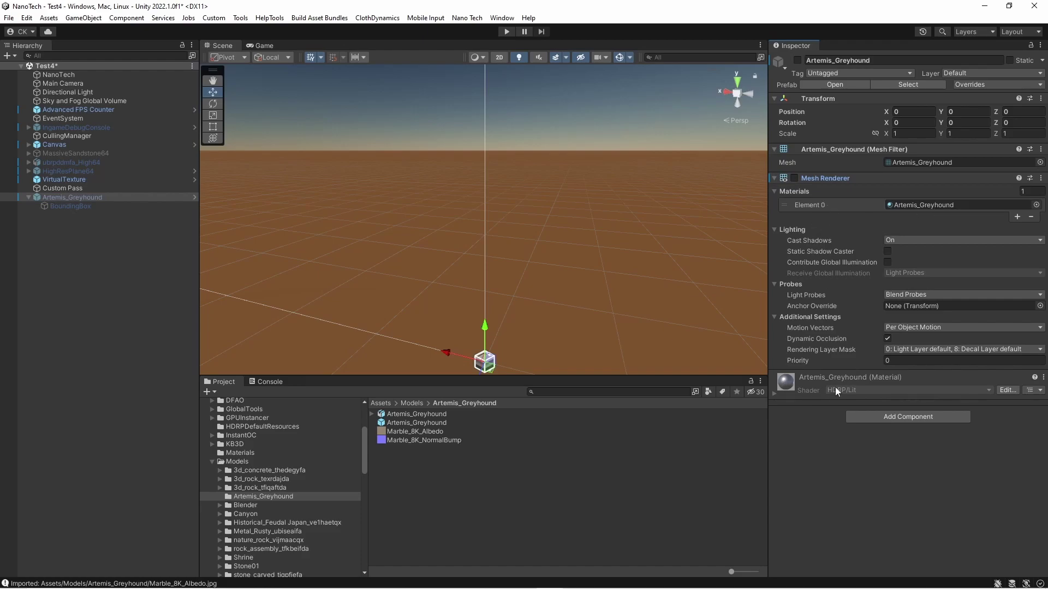
# - Extract the Artemis_Greyhound model's embedded materials into the model folder
pyautogui.click(412, 414)
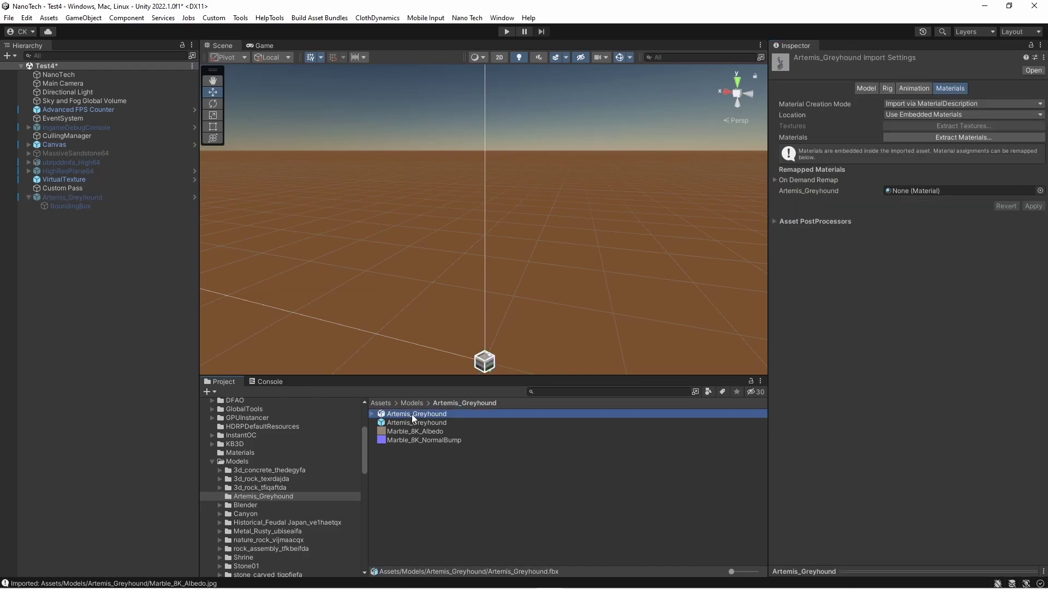
pyautogui.click(939, 136)
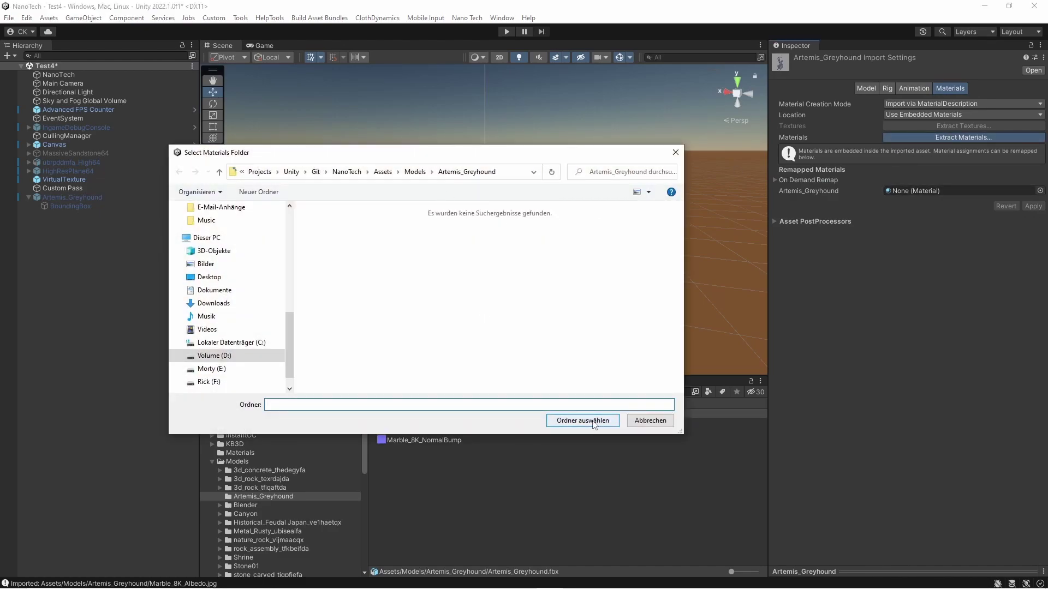
pyautogui.click(582, 420)
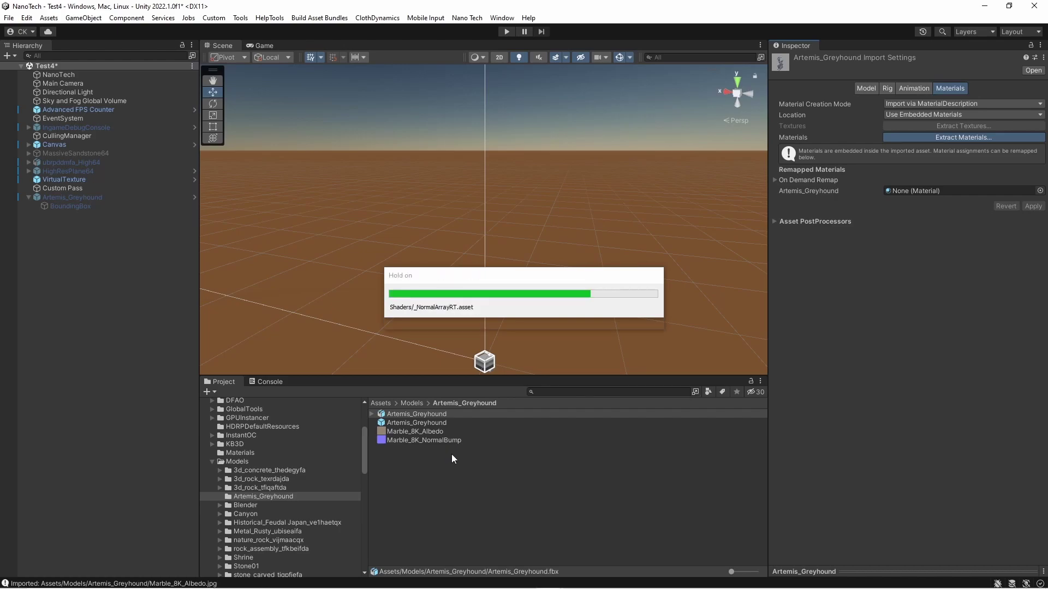
# - Assign Marble_8K_Albedo as Base Map and Marble_8K_NormalBump as Normal Map
pyautogui.click(416, 422)
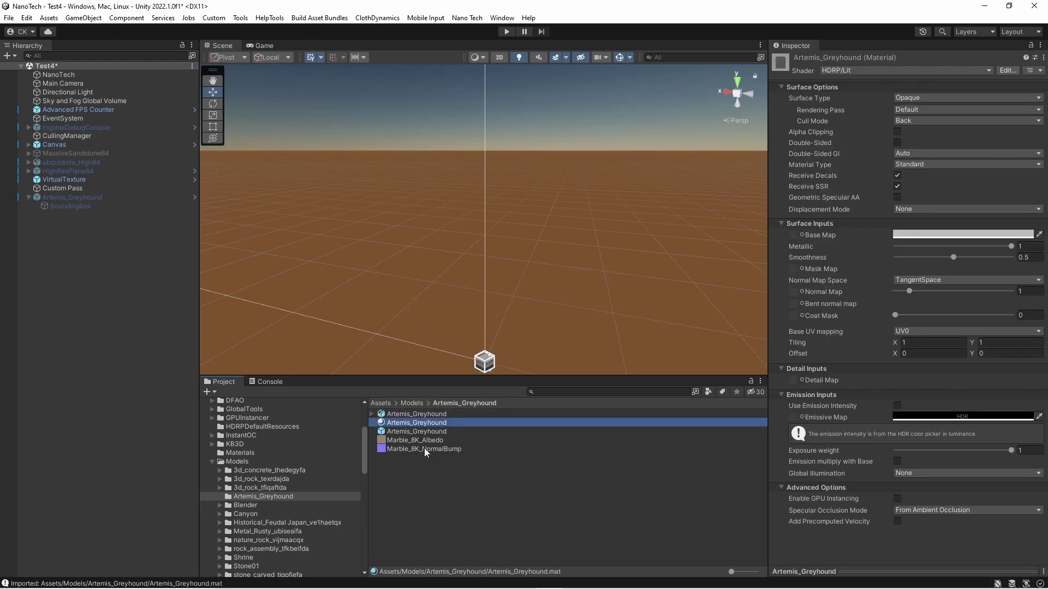
pyautogui.moveTo(415, 442); pyautogui.dragTo(797, 236)
pyautogui.moveTo(401, 455); pyautogui.dragTo(798, 298)
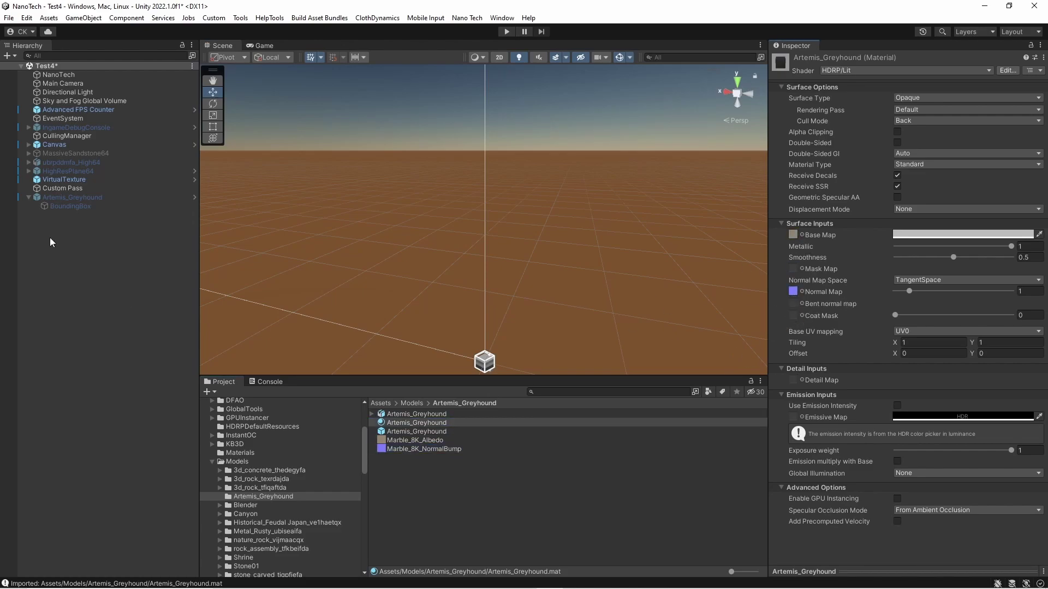
# - Re-enable the Artemis_Greyhound object and its Mesh Renderer
pyautogui.click(73, 198)
pyautogui.click(797, 60)
pyautogui.click(794, 178)
# - Review the statue's marble material base map tint and Marble_8K_NormalBump import settings
pyautogui.keyDown('alt'); pyautogui.moveTo(523, 270); pyautogui.dragTo(509, 271); pyautogui.keyUp('alt')
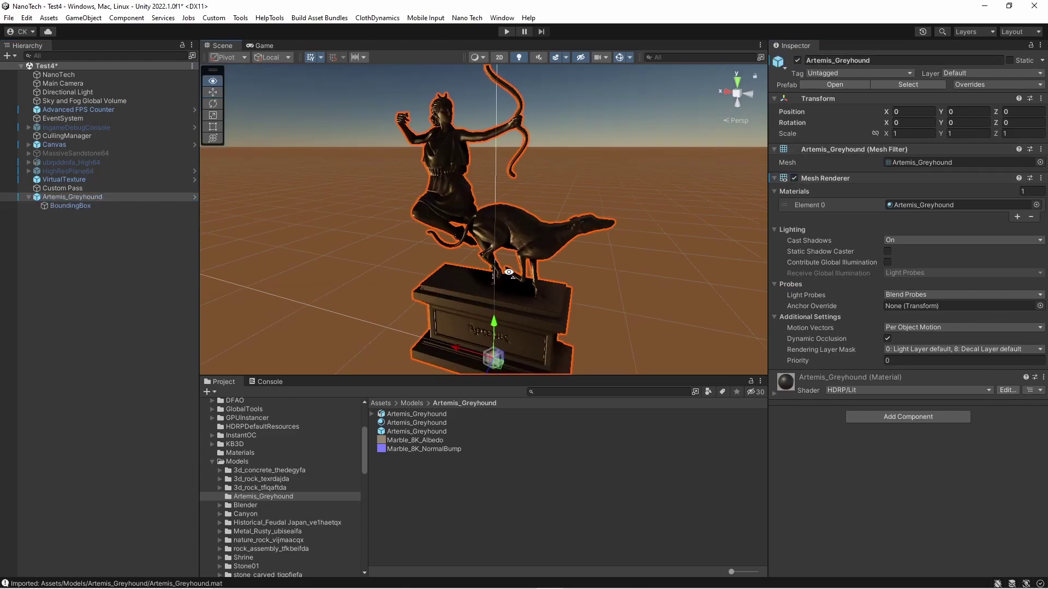
pyautogui.click(774, 394)
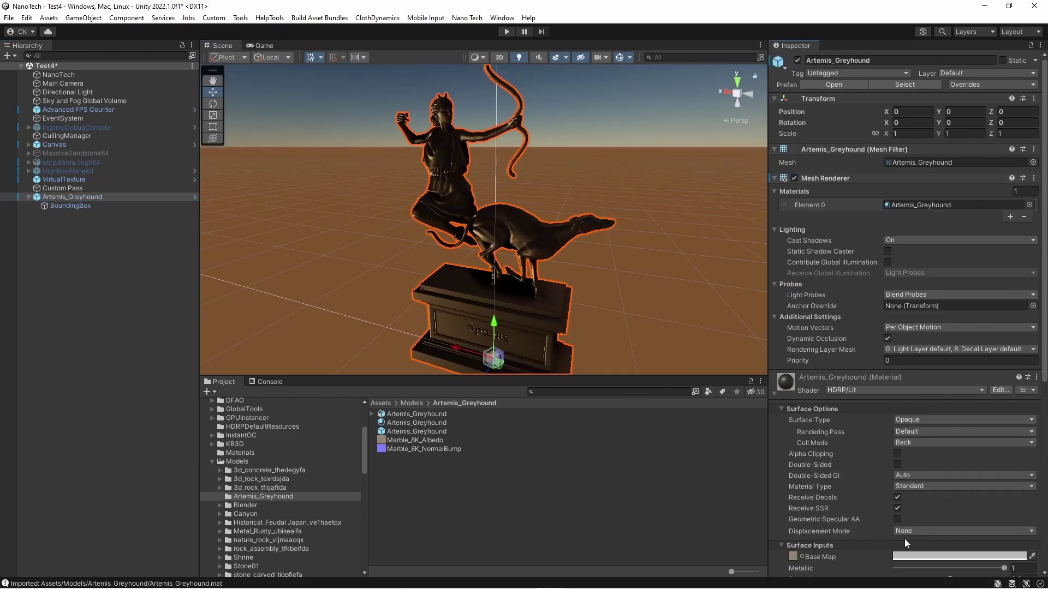
pyautogui.click(928, 556)
pyautogui.click(931, 304)
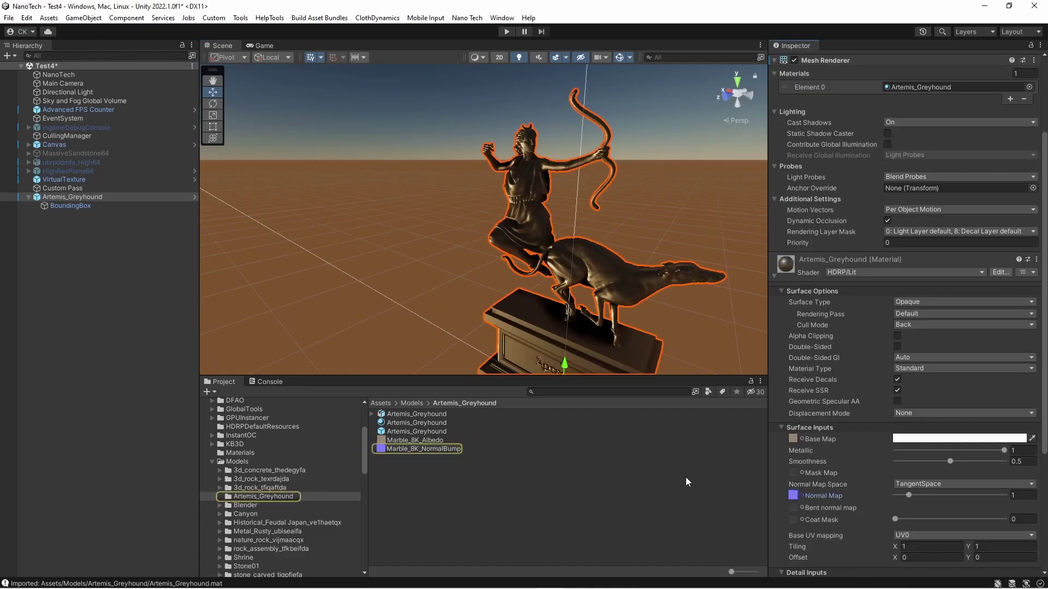
pyautogui.click(655, 448)
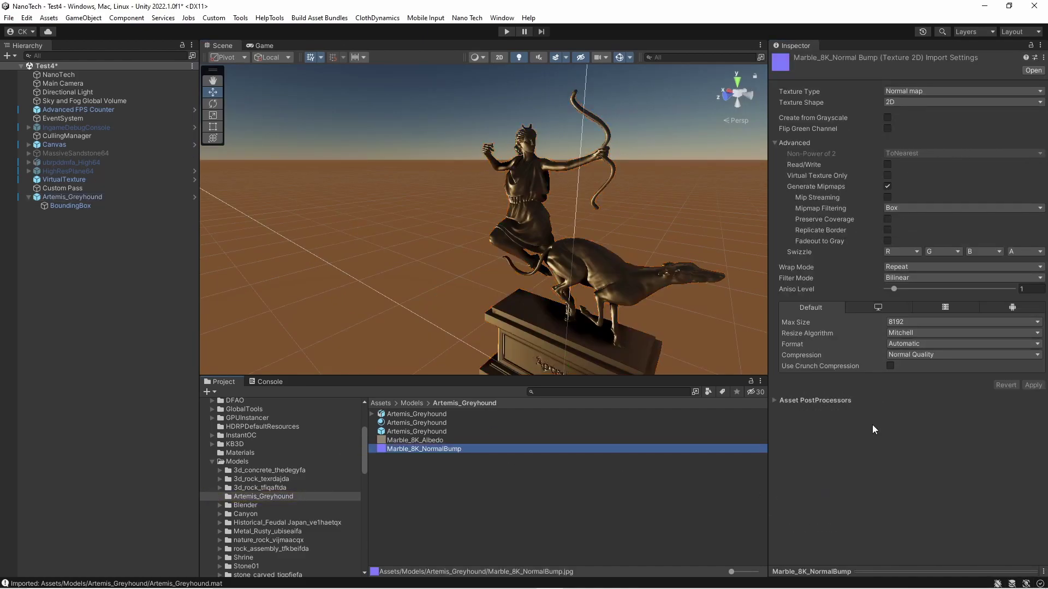
pyautogui.moveTo(631, 334); pyautogui.dragTo(606, 311, button='middle')
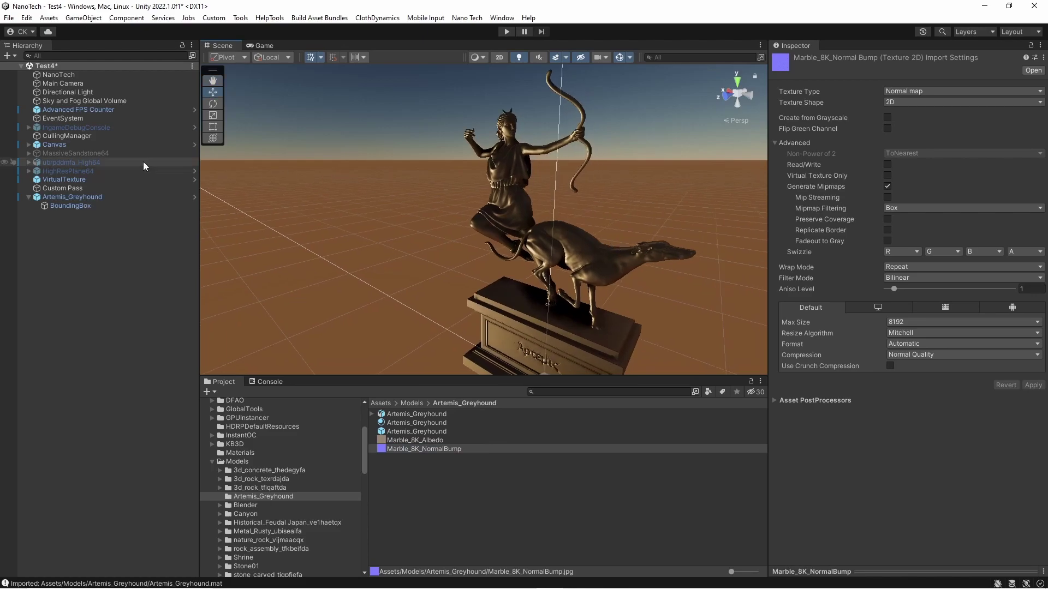
# - Deactivate Artemis_Greyhound and switch off its Mesh Renderer again
pyautogui.click(58, 198)
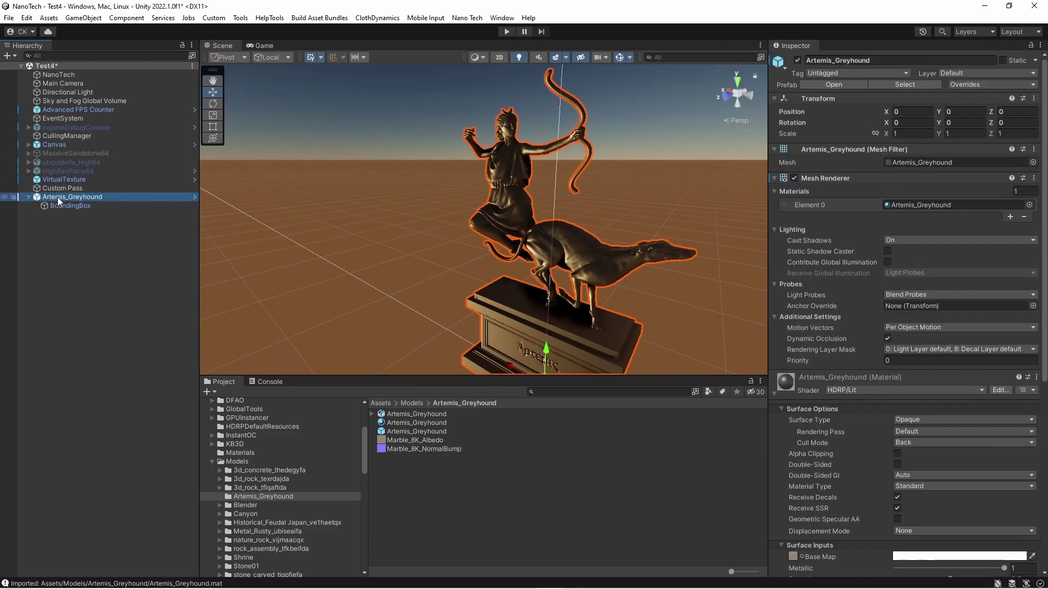
pyautogui.click(798, 60)
pyautogui.click(794, 178)
pyautogui.click(773, 179)
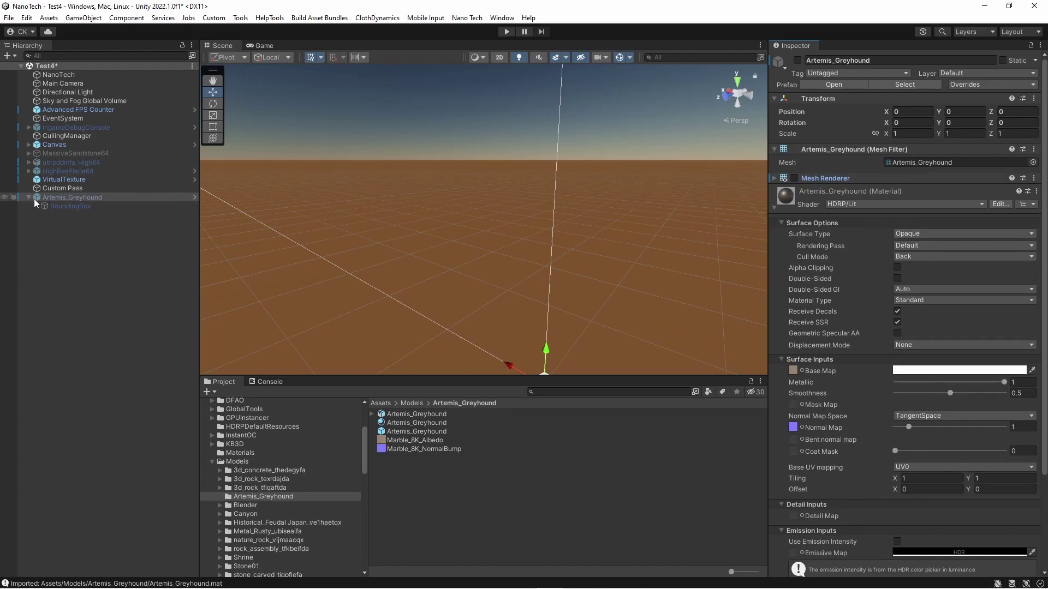
# - Mark MassiveSandstone64 and ubrpddmfa_High64 as Skip, then run Nano Tech > Generate Virtual Textures
pyautogui.click(60, 189)
pyautogui.click(59, 75)
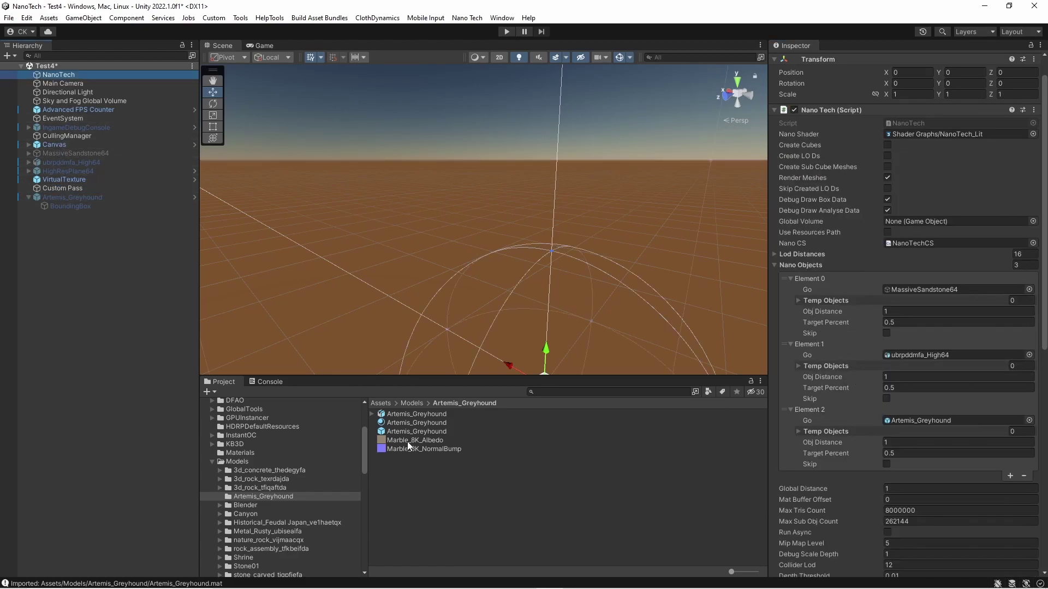
pyautogui.click(887, 332)
pyautogui.click(886, 398)
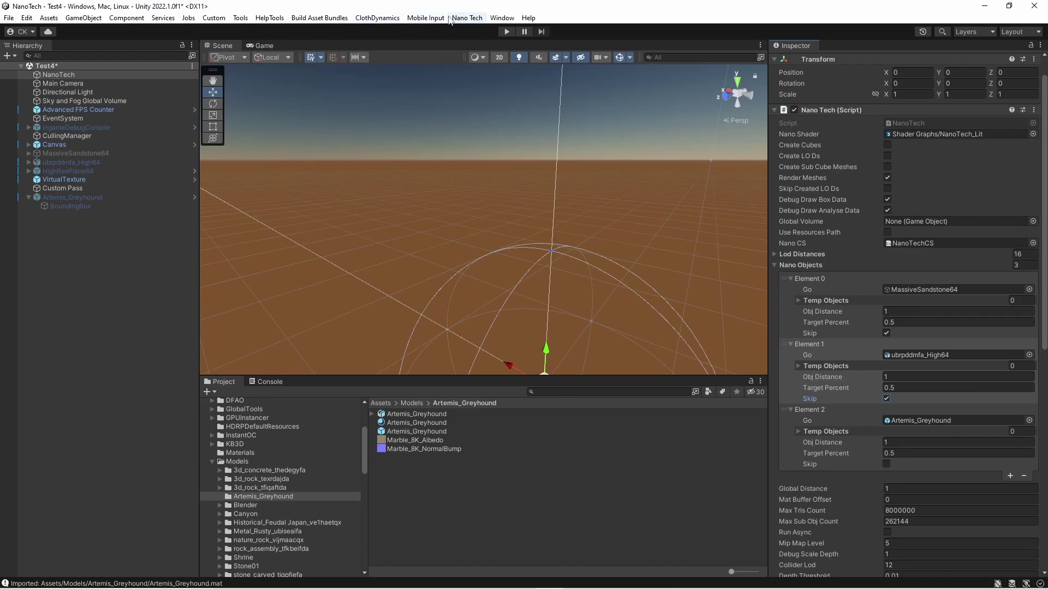
pyautogui.click(471, 18)
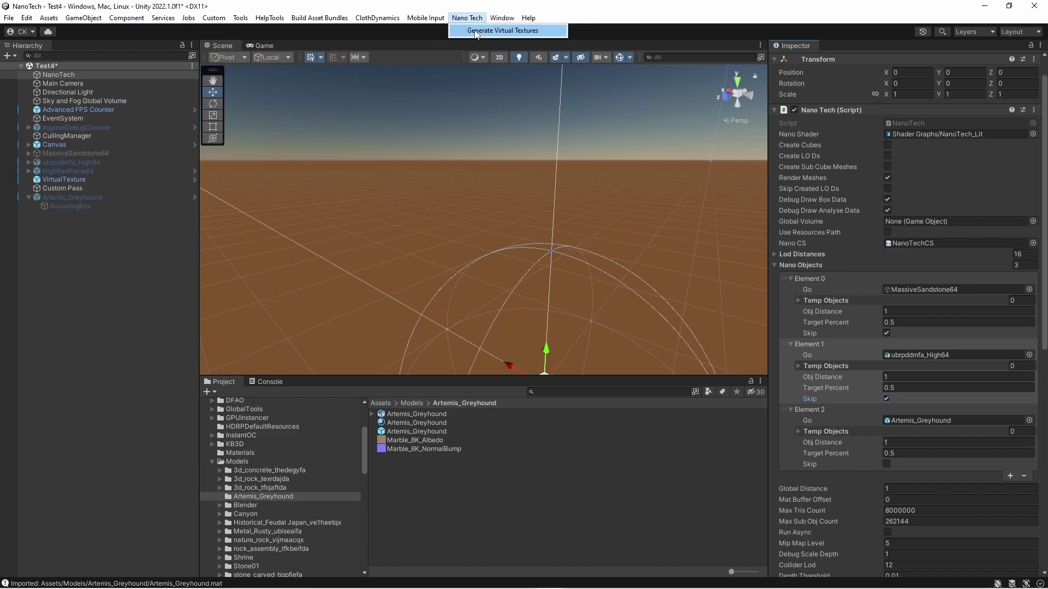
pyautogui.click(476, 32)
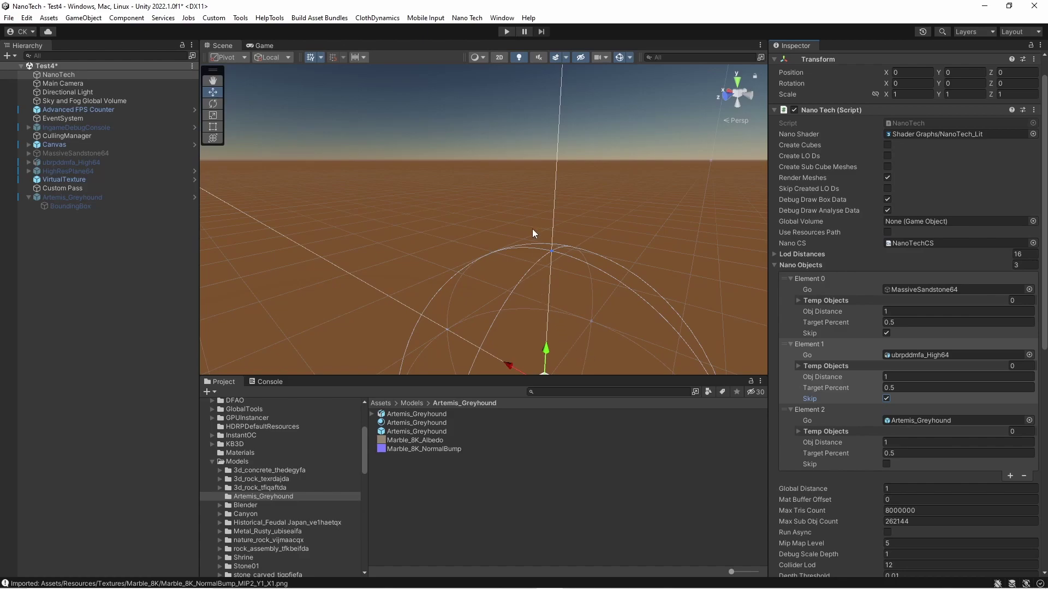
# - Play the scene, view the statue in Game view with Gizmos on then off, and stop
pyautogui.click(506, 31)
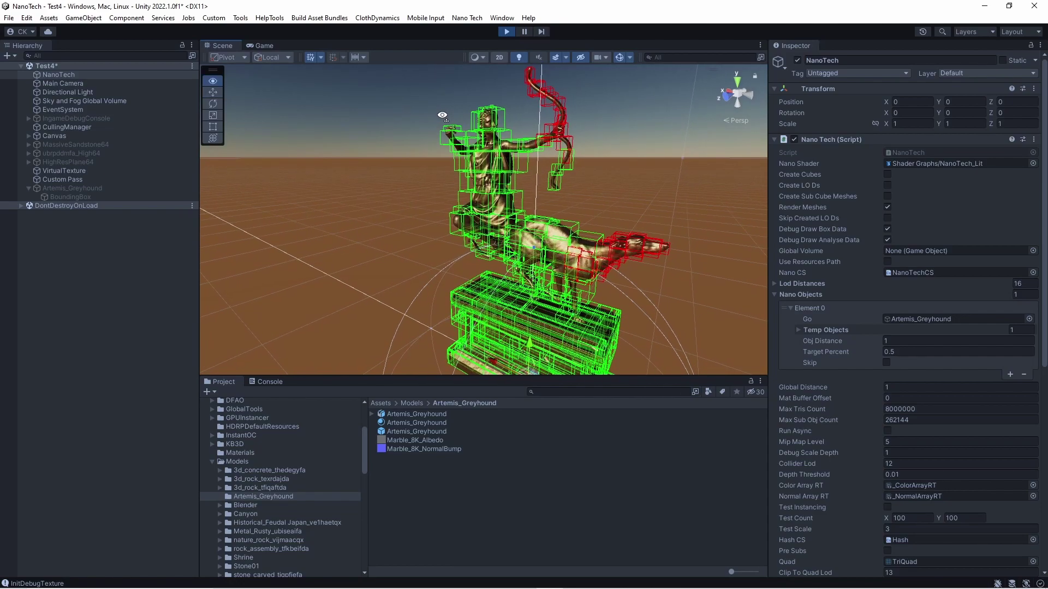
pyautogui.click(265, 45)
pyautogui.click(743, 55)
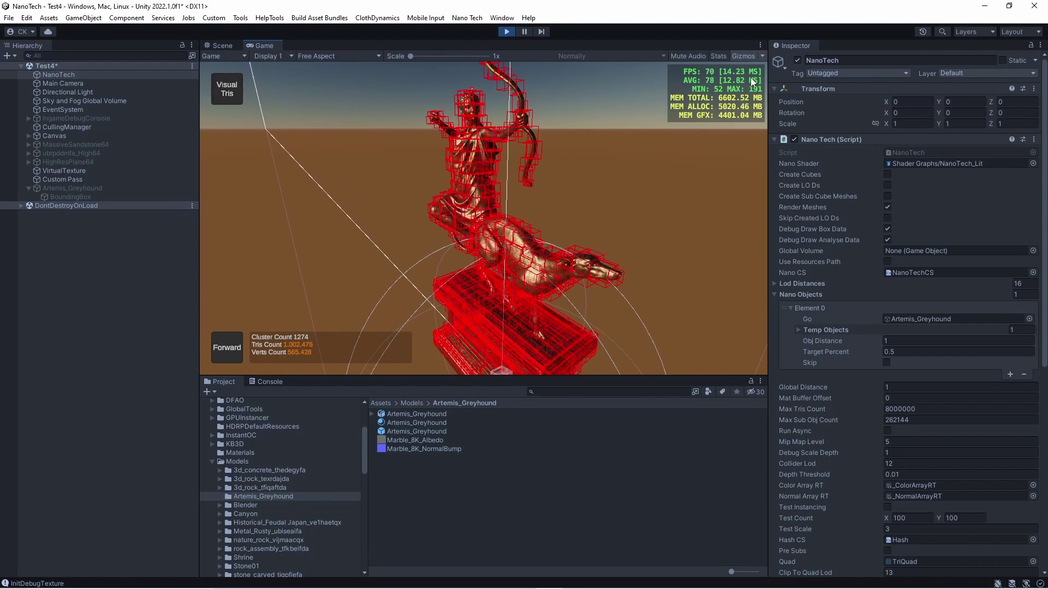
pyautogui.click(744, 56)
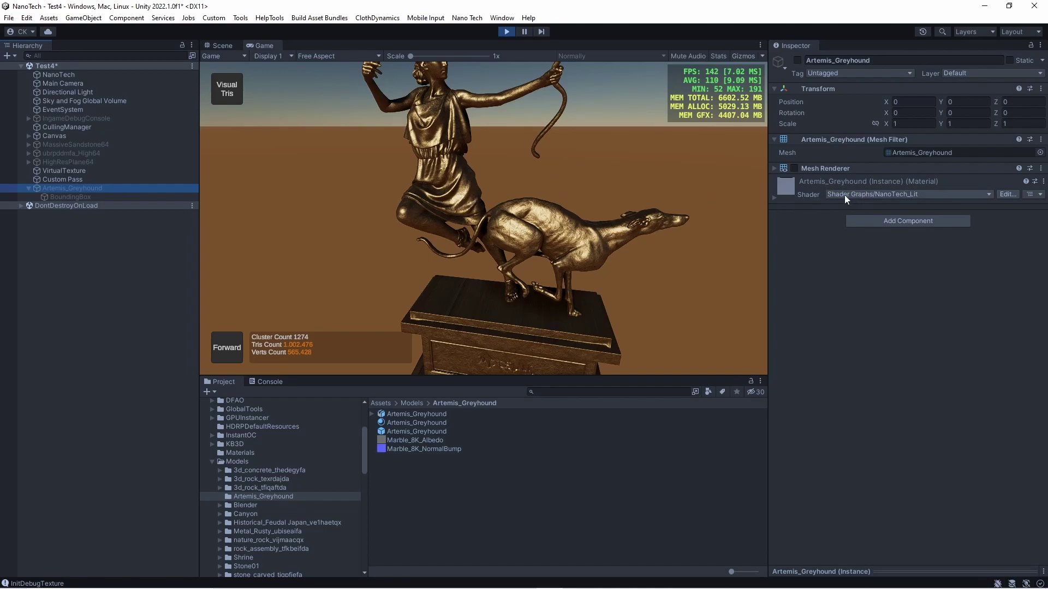
pyautogui.click(507, 32)
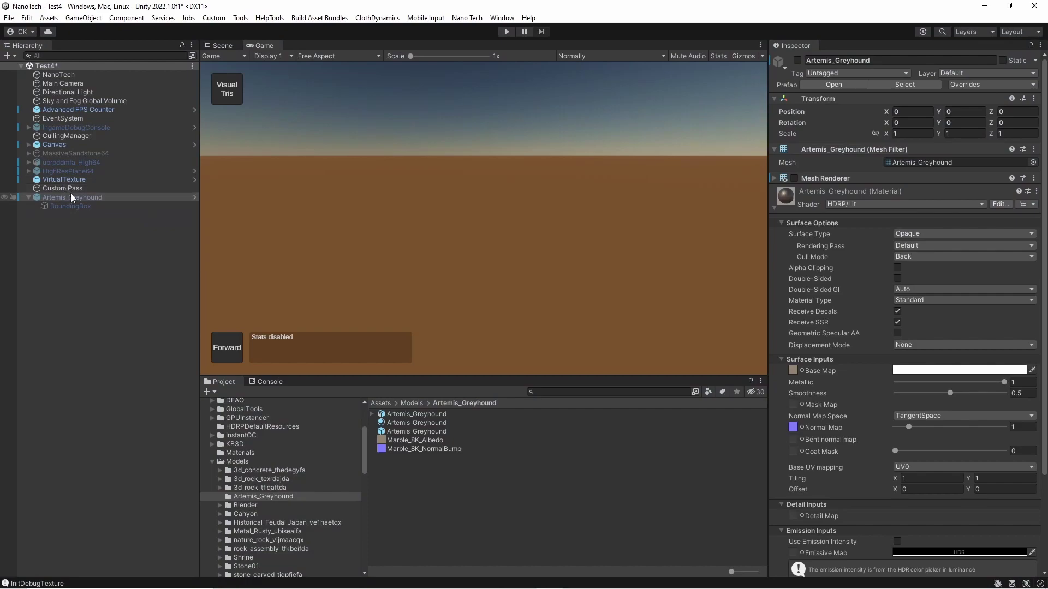
# - Uncheck Skip on NanoTech Elements 0 and 1 and start Play mode with Ctrl+P
pyautogui.click(78, 75)
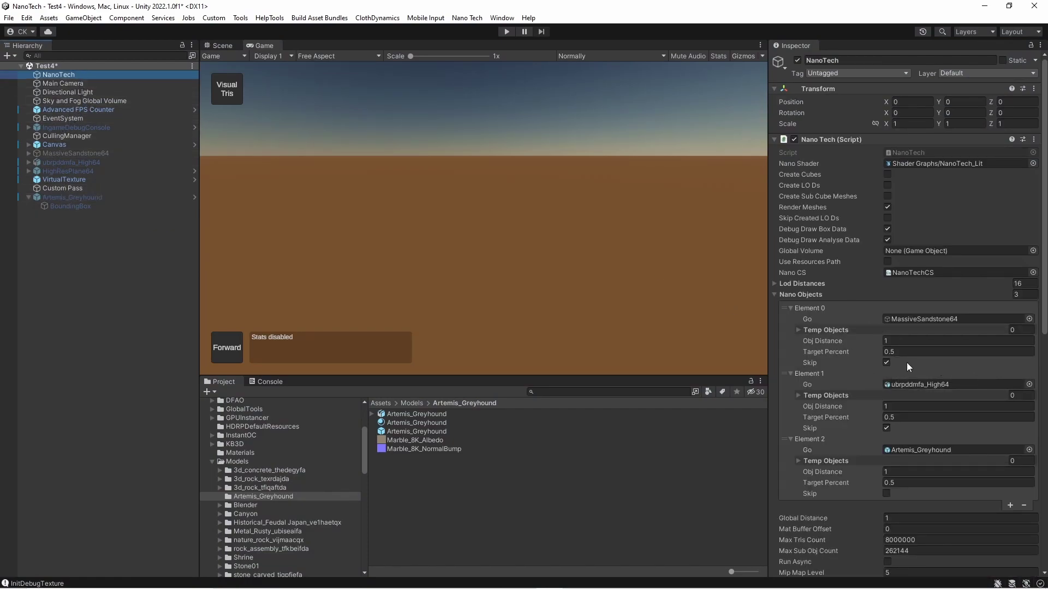
pyautogui.click(886, 362)
pyautogui.click(886, 428)
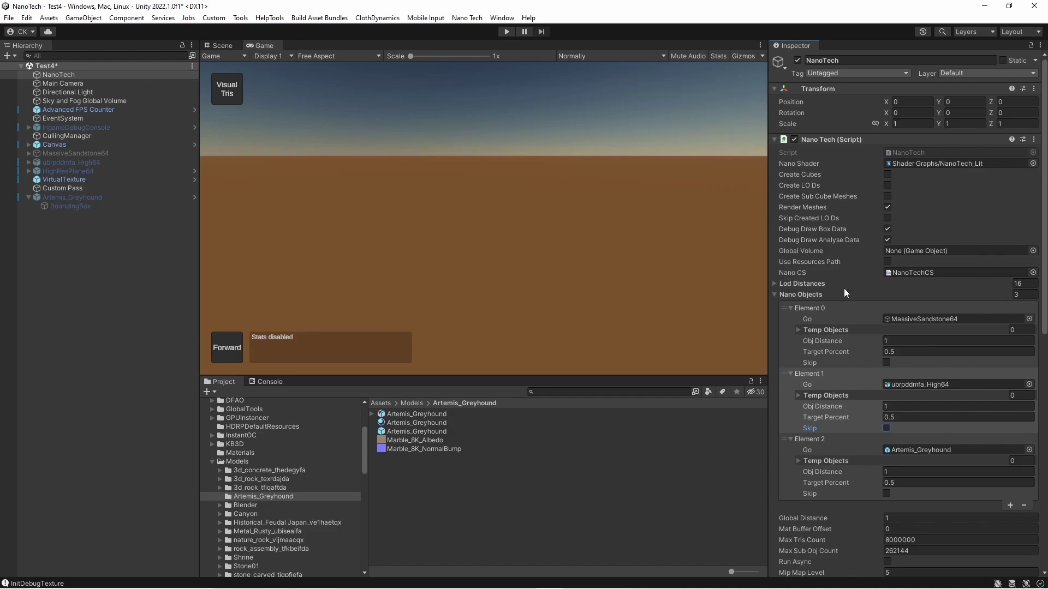
pyautogui.hotkey('ctrl', 'p')
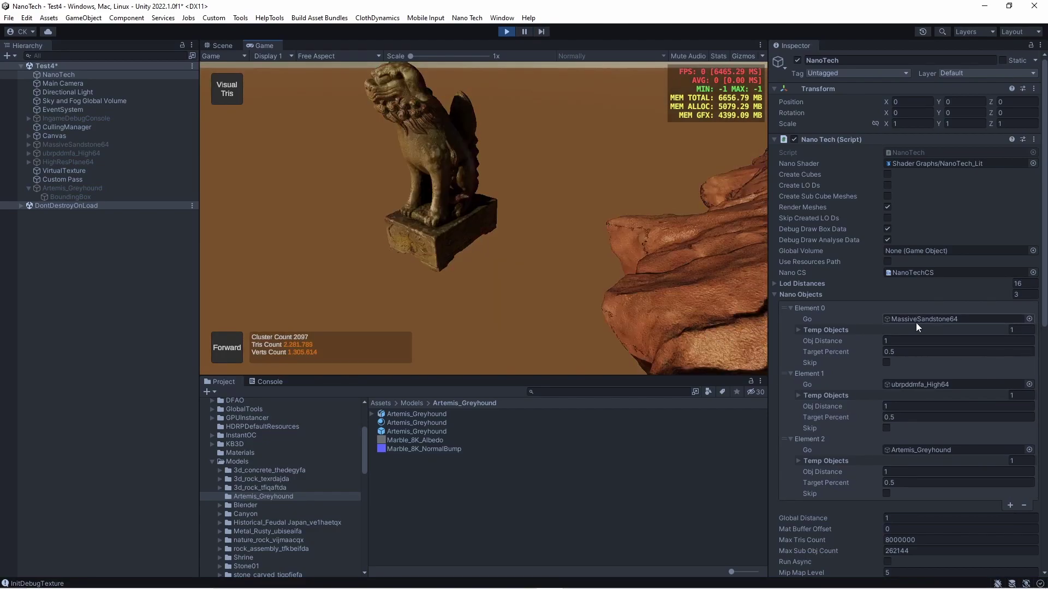
# - Fly the camera over and place Artemis_Greyhound beside the lion at X -1.52, scale 2.41
pyautogui.moveTo(587, 264); pyautogui.dragTo(553, 188, button='right')
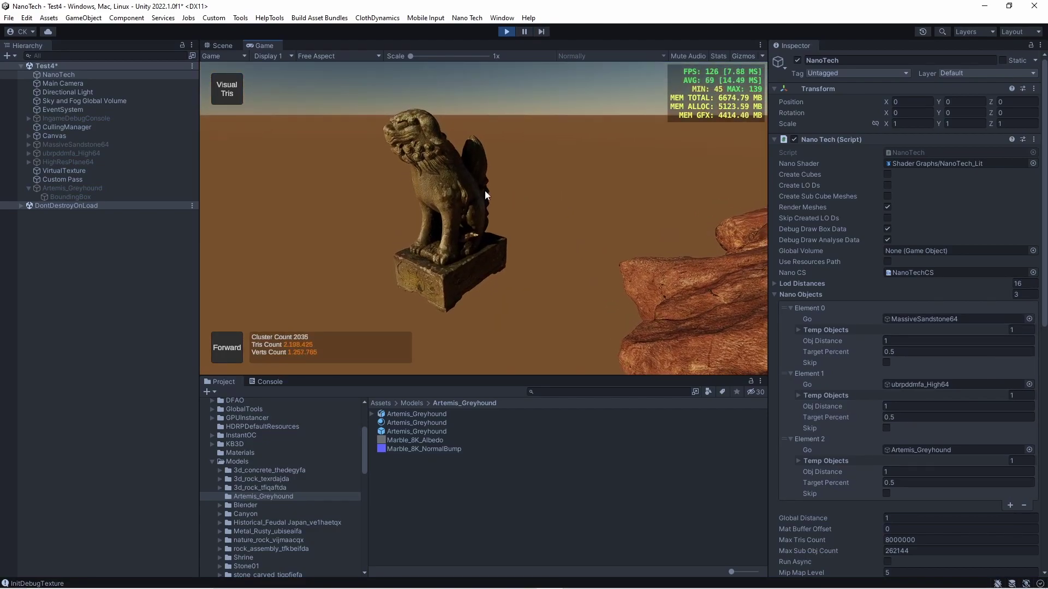
pyautogui.press('w')
pyautogui.press('a')
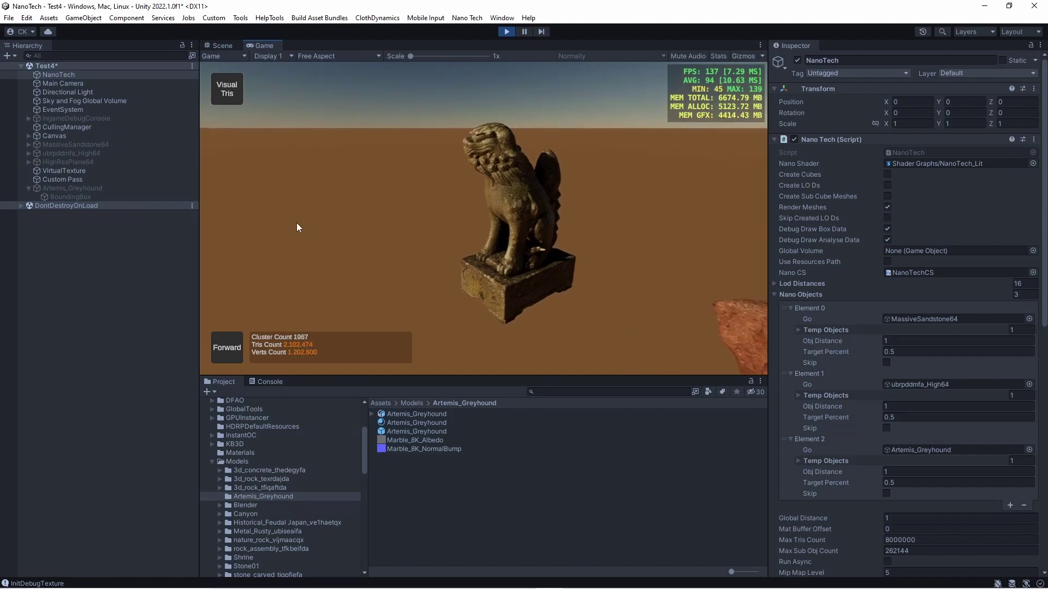
pyautogui.moveTo(273, 224); pyautogui.dragTo(485, 218, button='right')
pyautogui.click(71, 188)
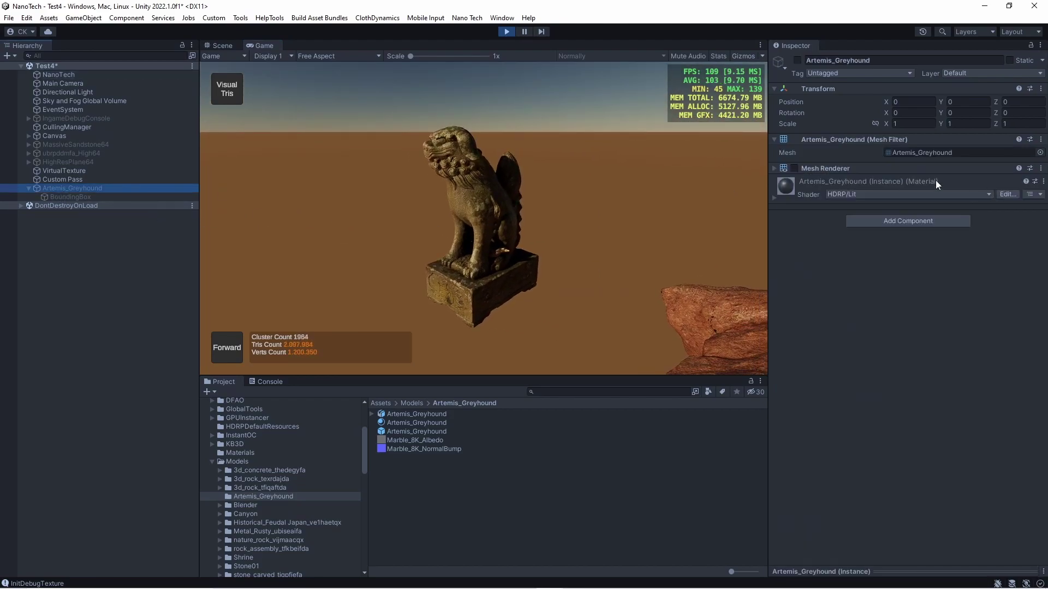
pyautogui.moveTo(886, 103); pyautogui.dragTo(917, 124)
pyautogui.moveTo(615, 247); pyautogui.dragTo(633, 191, button='right')
pyautogui.click(793, 188)
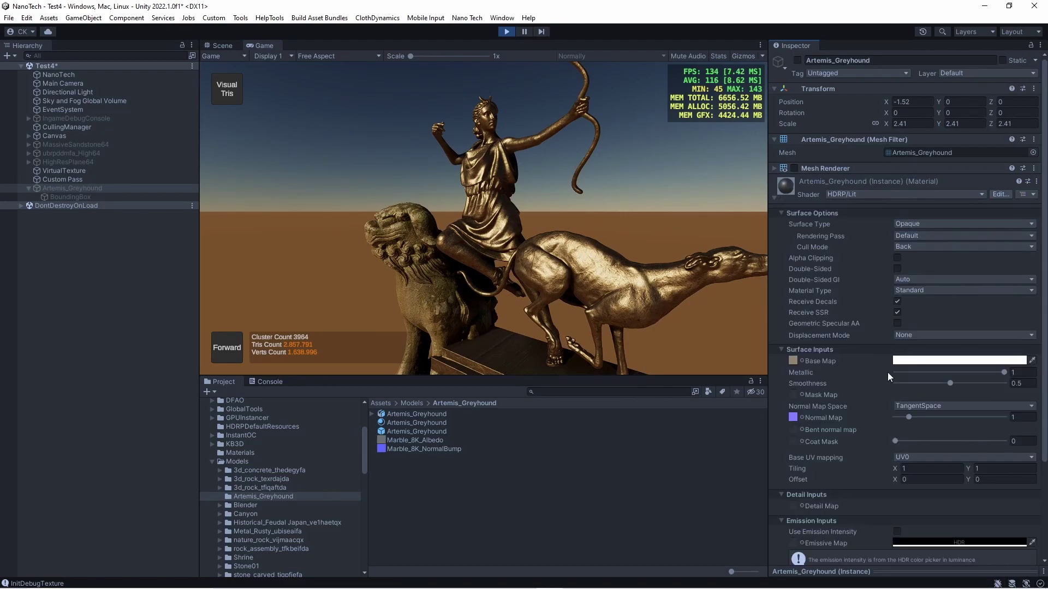
# - Set the statue material's Metallic to 0.268, briefly preview Visual Tris, then enable Game-view Gizmos for cluster wireframes
pyautogui.moveTo(1003, 372); pyautogui.dragTo(924, 366)
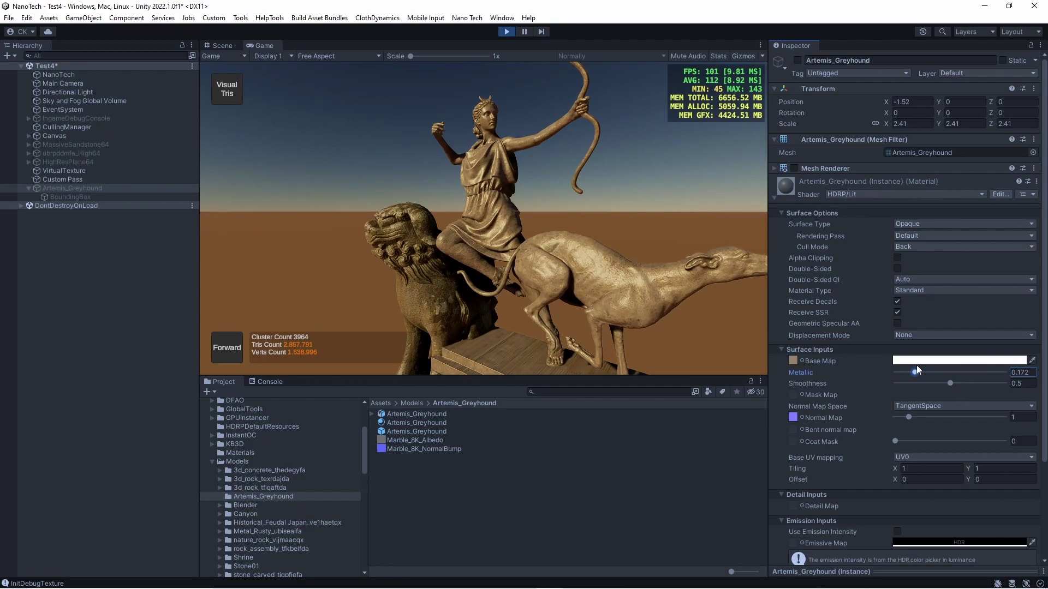
pyautogui.click(725, 323)
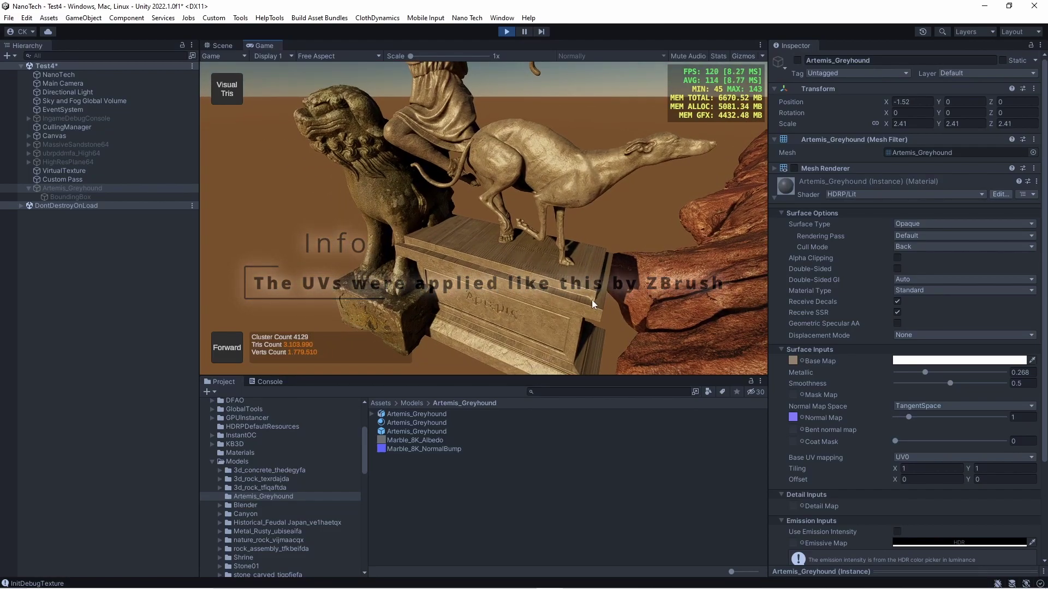
pyautogui.click(226, 79)
pyautogui.click(234, 85)
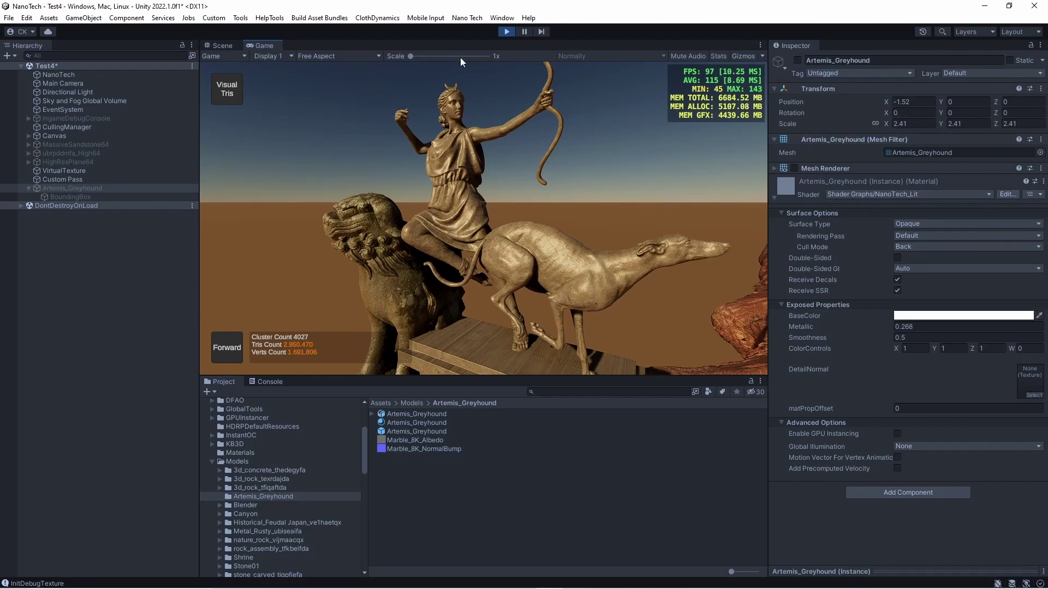
pyautogui.click(741, 56)
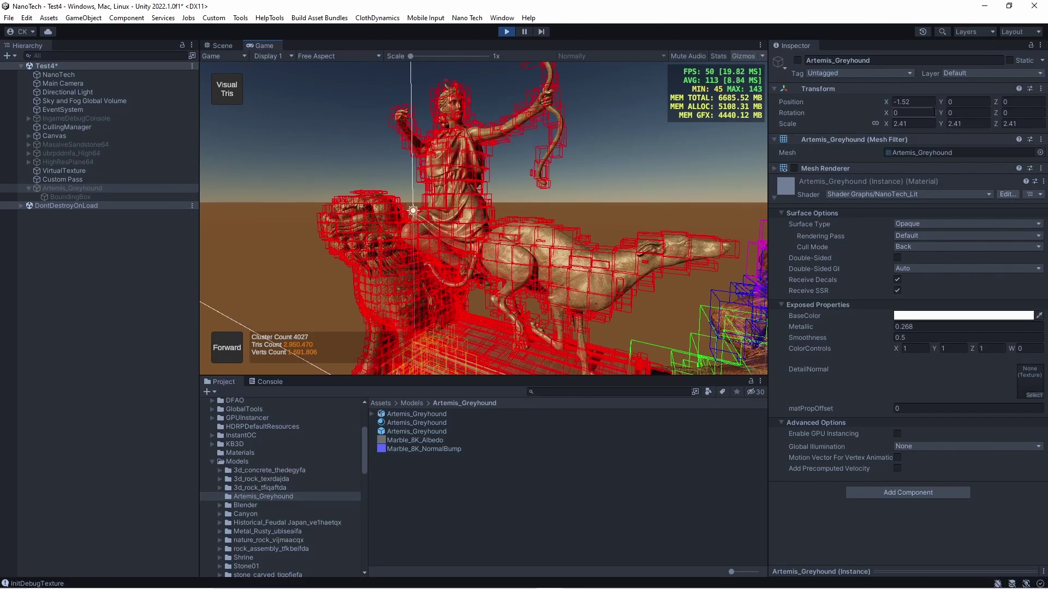
# - Turn the Artemis_Greyhound statue to Rotation Y 8.11 and shift it to Position X 1.46
pyautogui.moveTo(941, 112); pyautogui.dragTo(1015, 115)
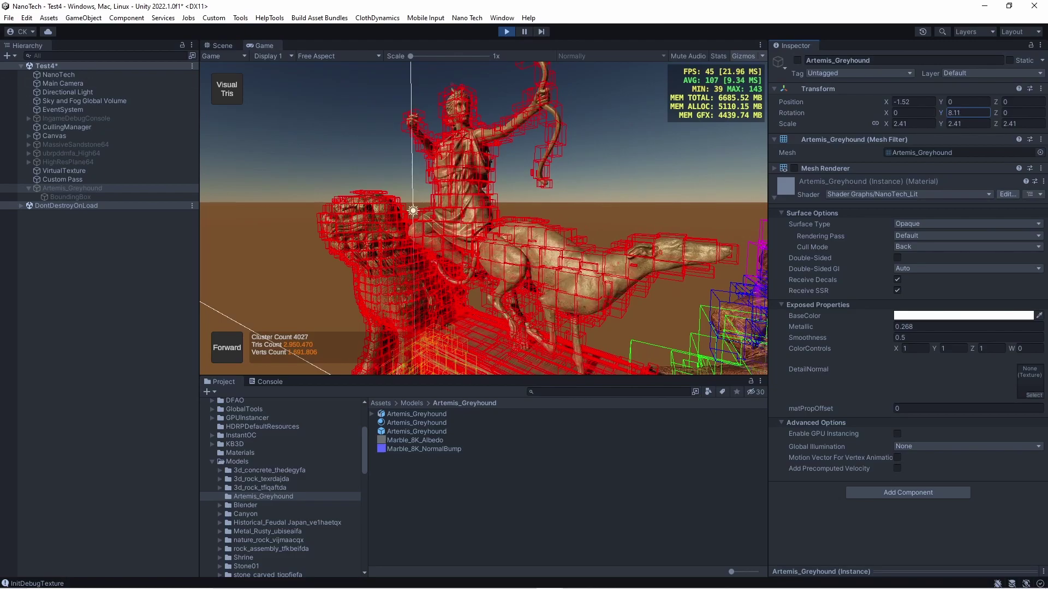
pyautogui.moveTo(888, 102); pyautogui.dragTo(941, 99)
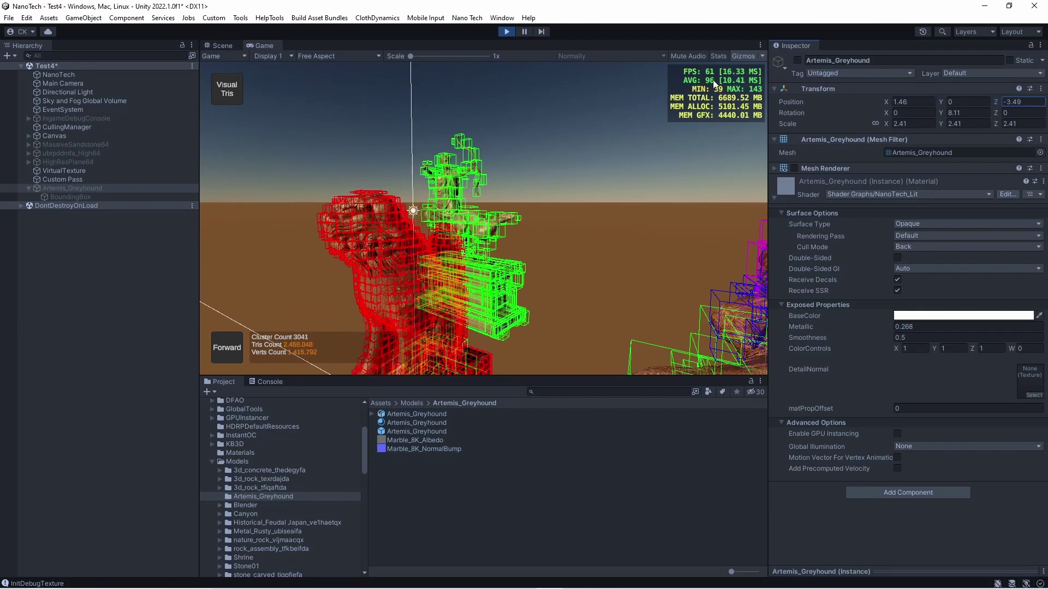